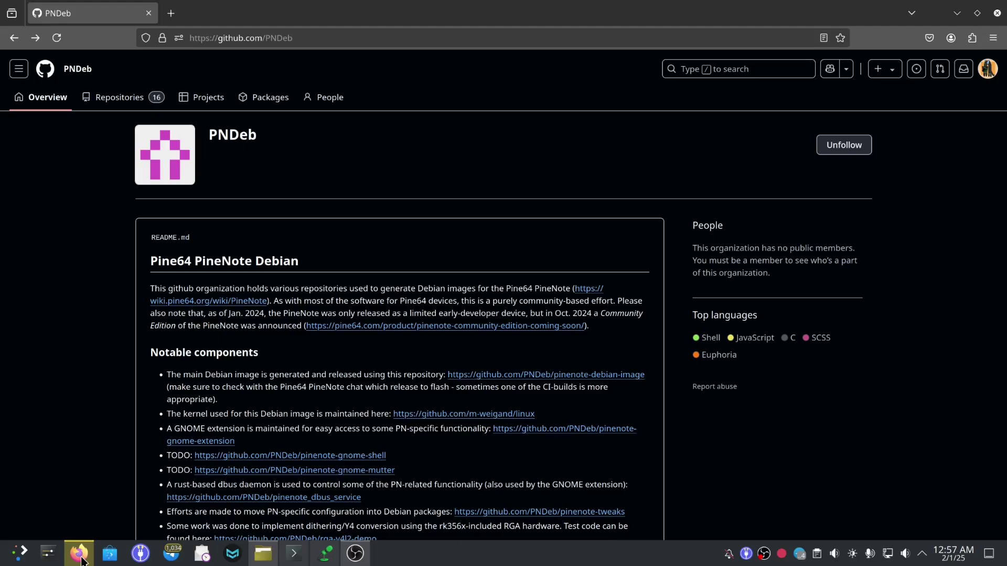
# Step: Open the pinenote-debian-image repository from the PNDeb organization page and scan its trixie file list
pyautogui.scroll(-5, 101, 396)
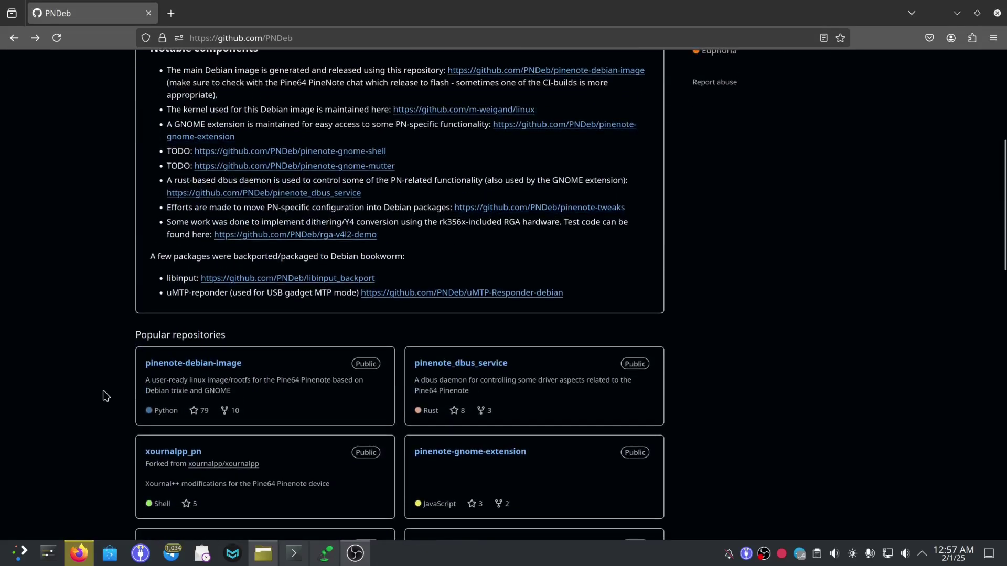
pyautogui.click(201, 363)
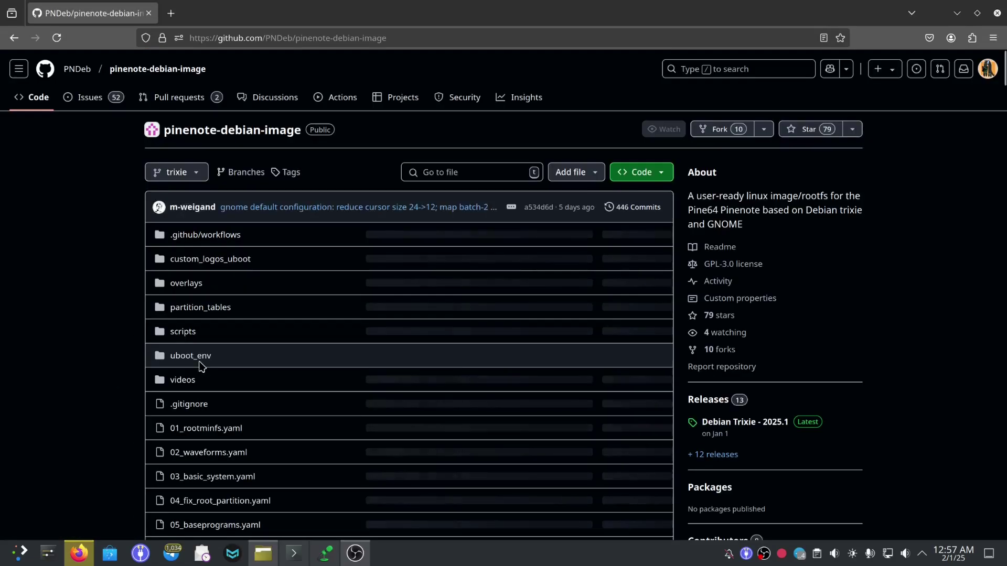
pyautogui.scroll(-4, 261, 328)
pyautogui.scroll(2, 265, 328)
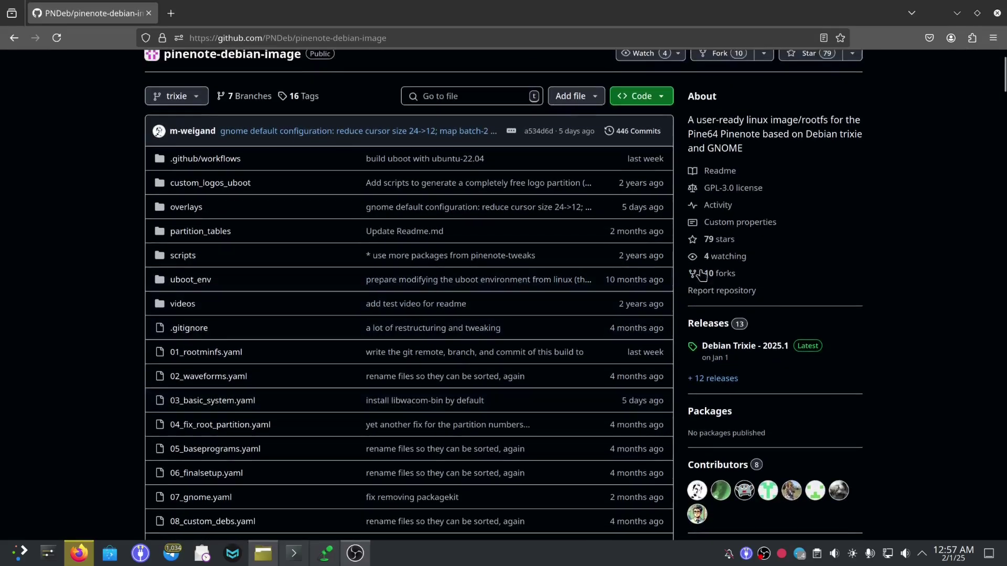
pyautogui.click(771, 348)
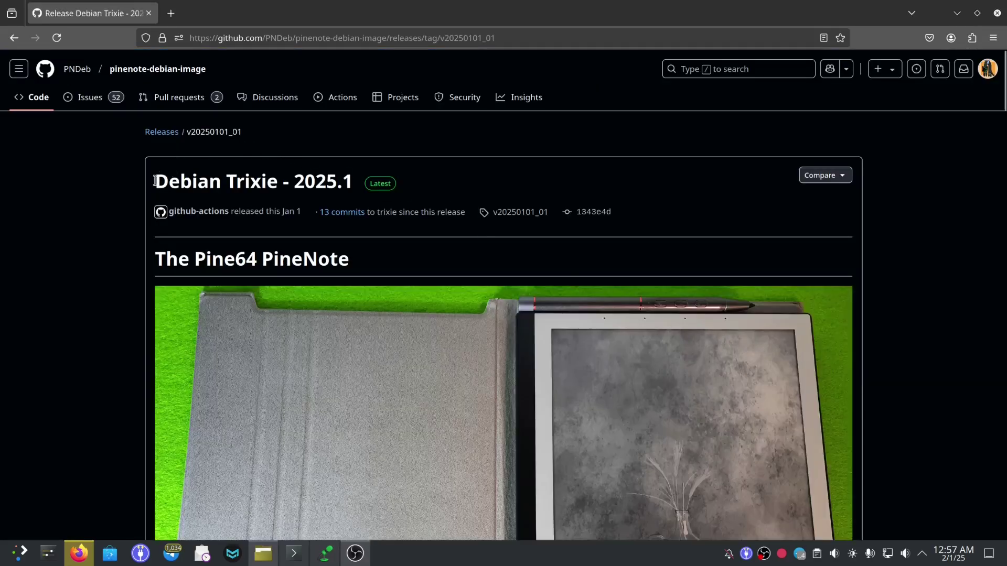
pyautogui.moveTo(154, 181); pyautogui.dragTo(351, 191)
pyautogui.scroll(-15, 351, 192)
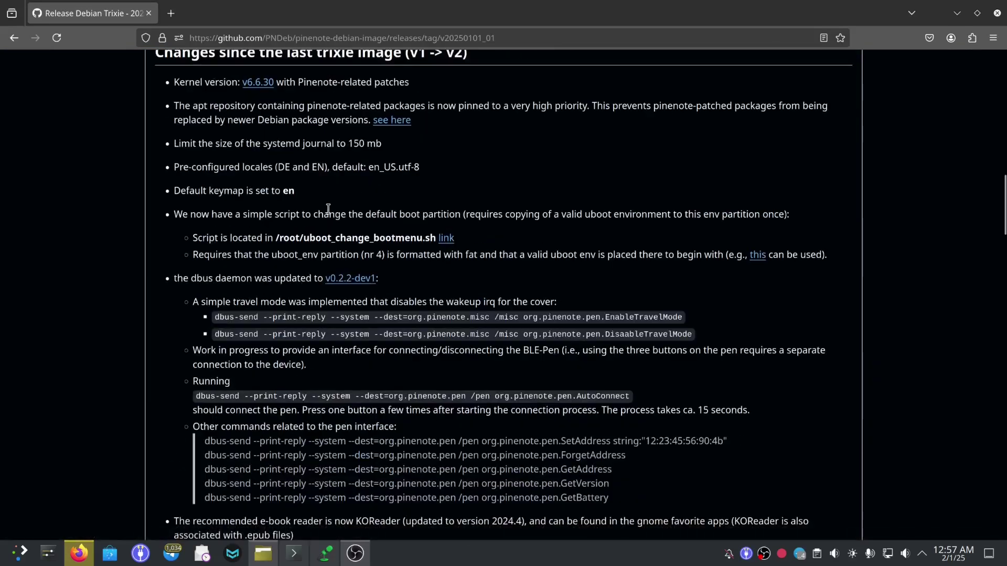
pyautogui.scroll(-20, 329, 209)
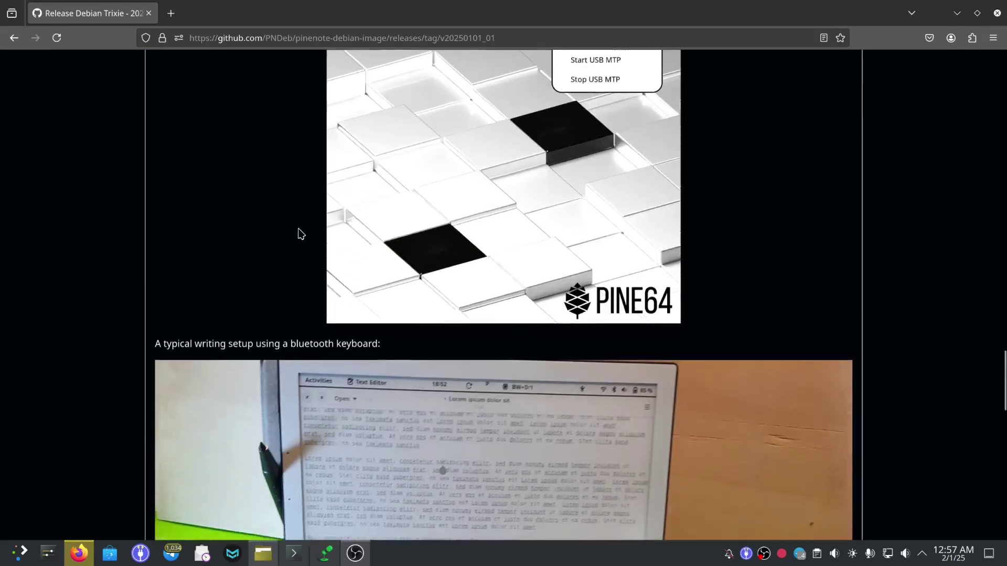
pyautogui.scroll(-15, 302, 234)
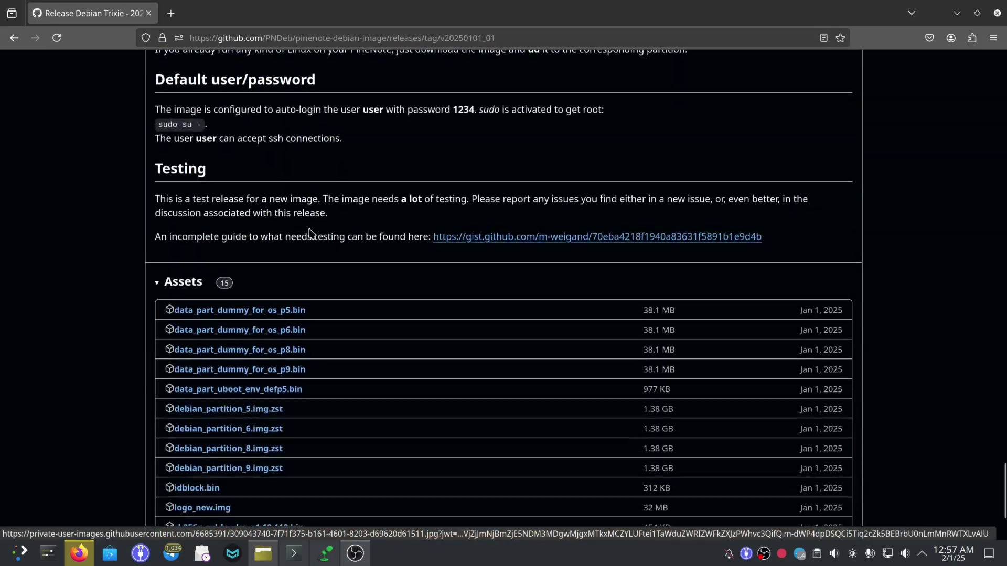
pyautogui.scroll(-4, 310, 232)
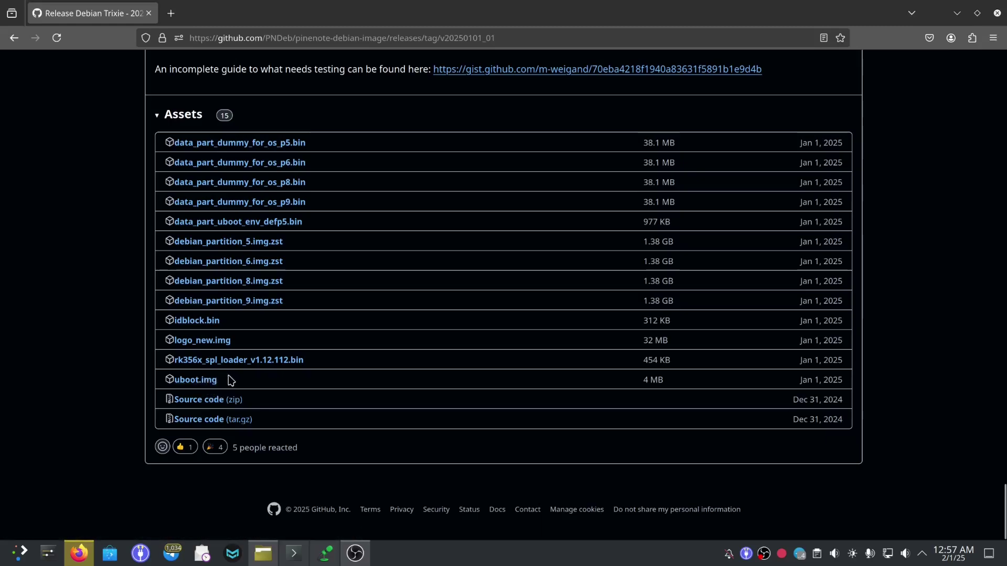
pyautogui.moveTo(229, 378); pyautogui.dragTo(127, 383)
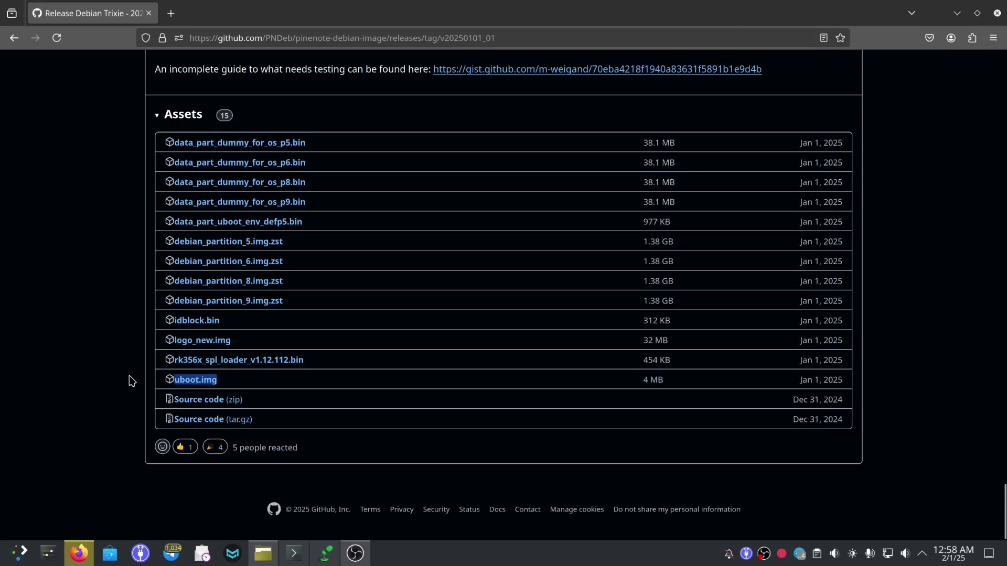
pyautogui.click(134, 379)
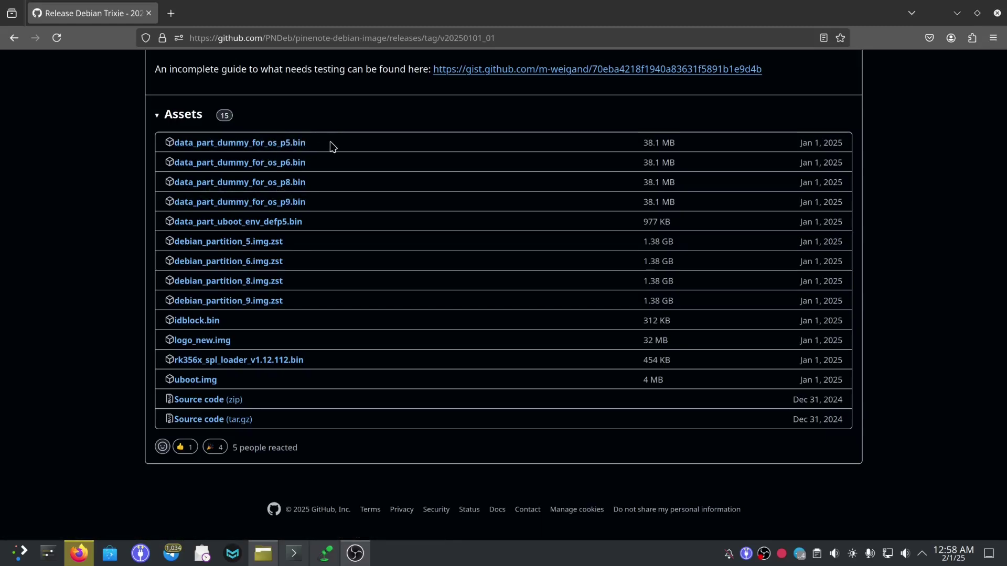
# Step: Go back to the repository's Code listing and open the partition_tables folder
pyautogui.press('Home')
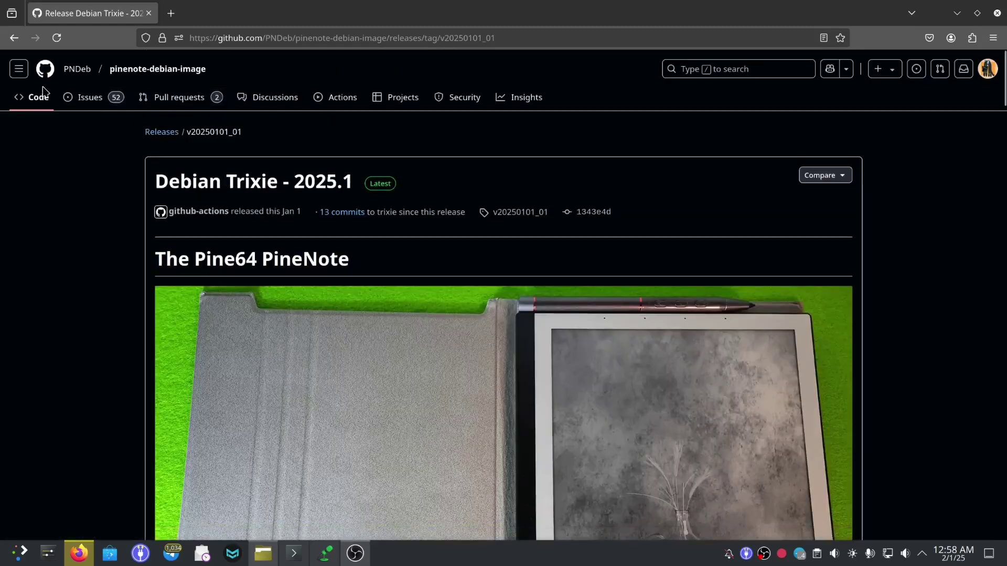
pyautogui.click(20, 96)
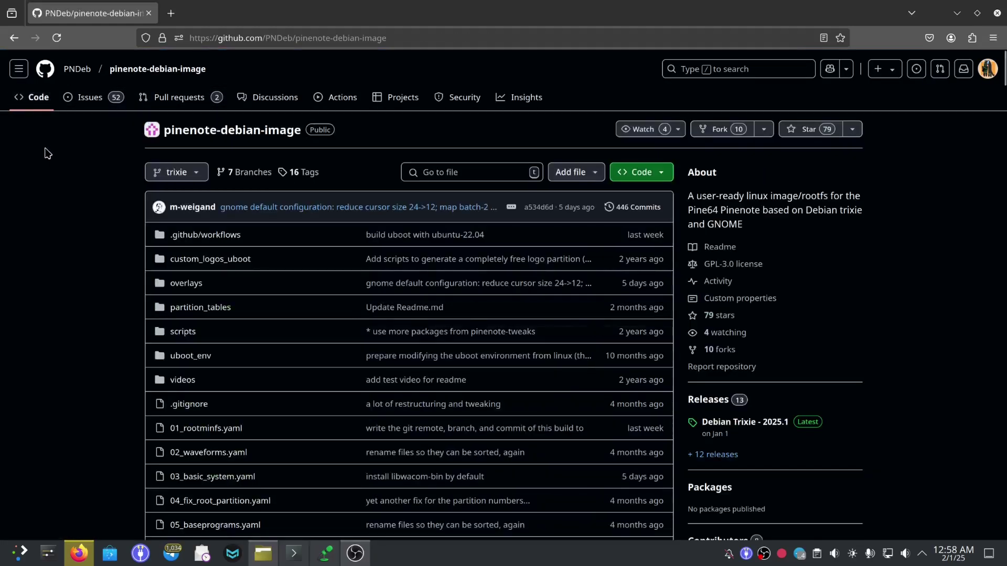
pyautogui.click(183, 309)
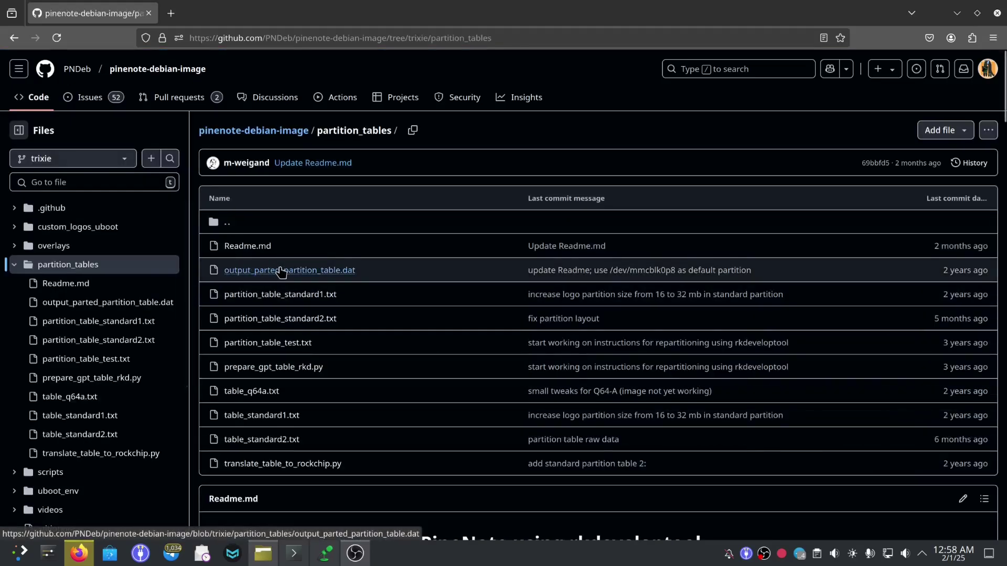
# Step: Scroll the partition_tables Readme and highlight the rkdeveloptool prerequisite line
pyautogui.scroll(-5, 281, 274)
pyautogui.scroll(-2, 278, 278)
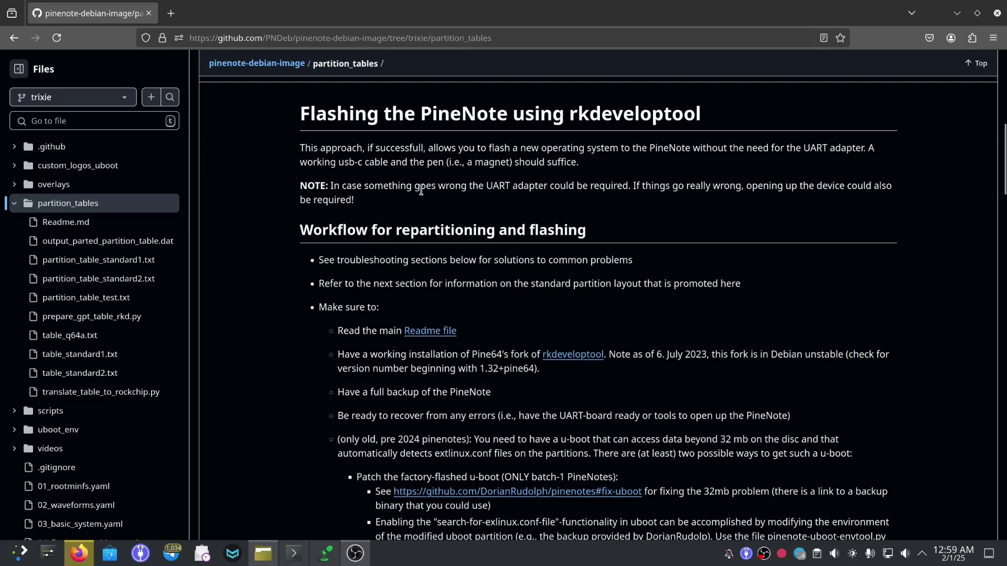
pyautogui.scroll(-1, 426, 183)
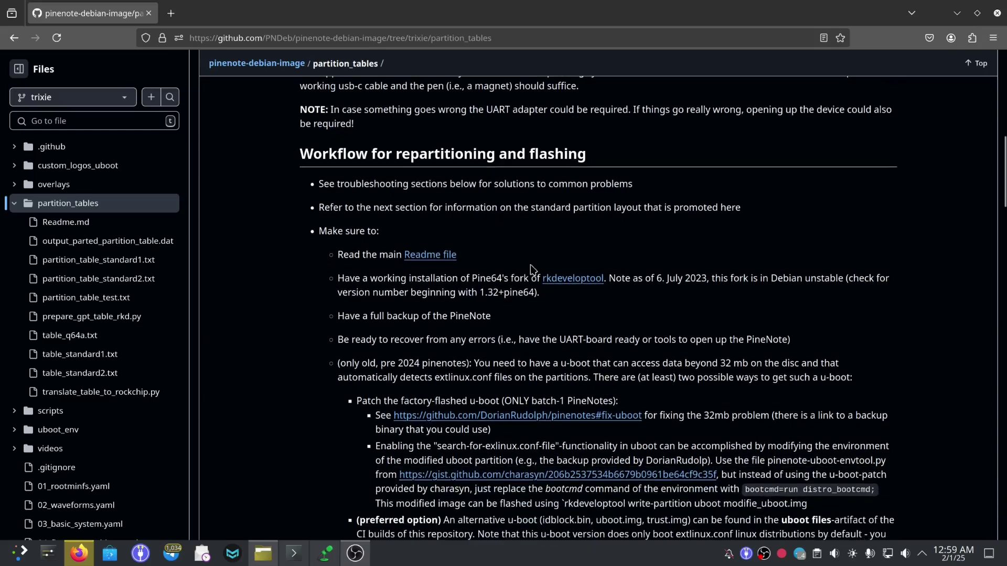
pyautogui.moveTo(342, 277); pyautogui.dragTo(605, 283)
pyautogui.click(606, 282)
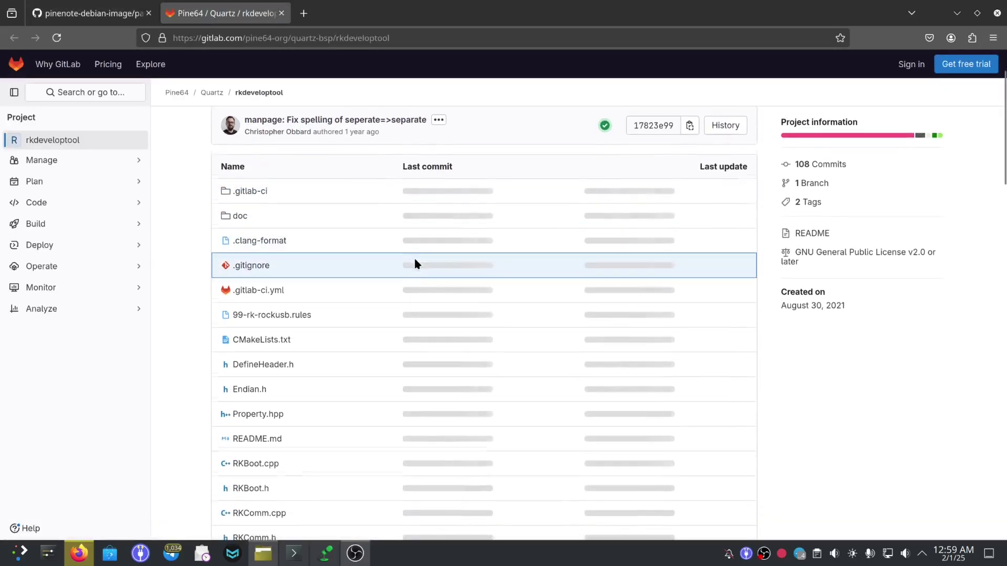
pyautogui.scroll(-3, 420, 259)
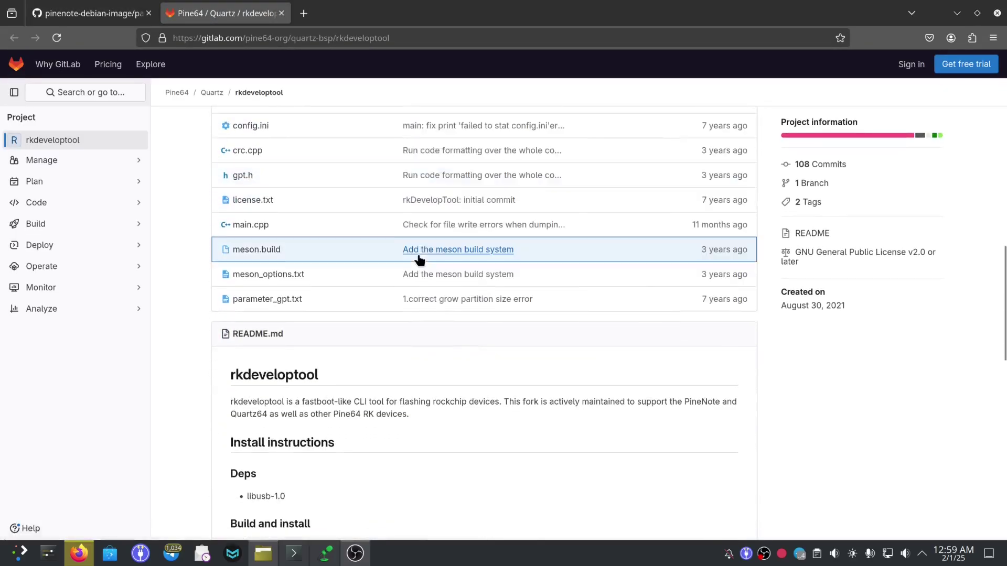
pyautogui.scroll(-3, 418, 258)
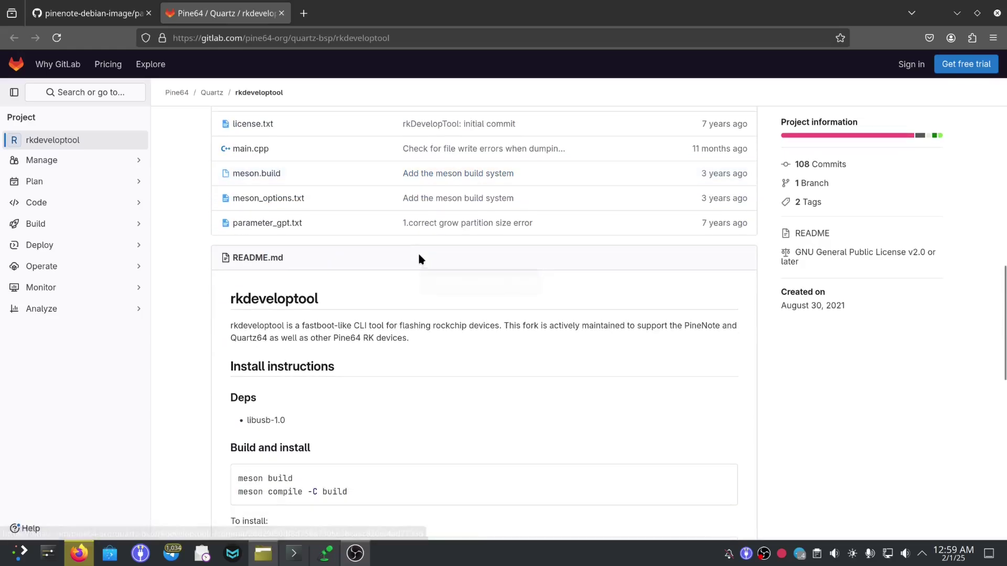
pyautogui.scroll(-3, 418, 259)
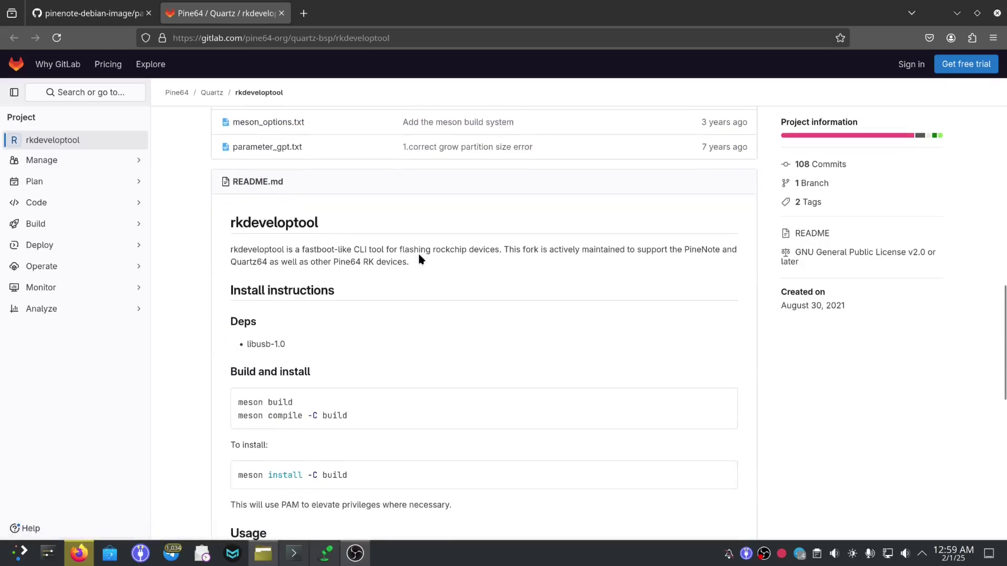
pyautogui.tripleClick(267, 346)
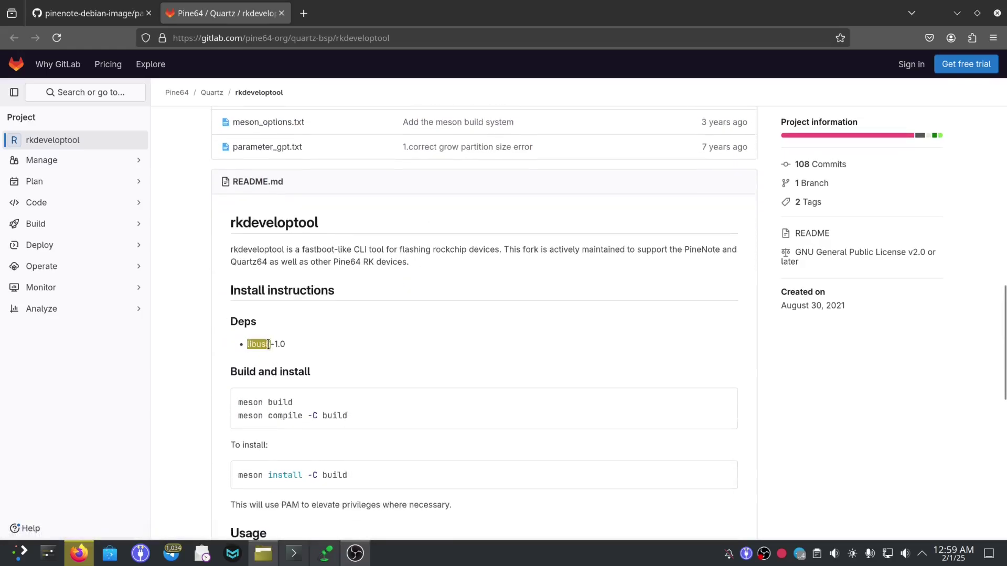
pyautogui.scroll(-3, 278, 404)
pyautogui.click(277, 409)
pyautogui.moveTo(68, 6)
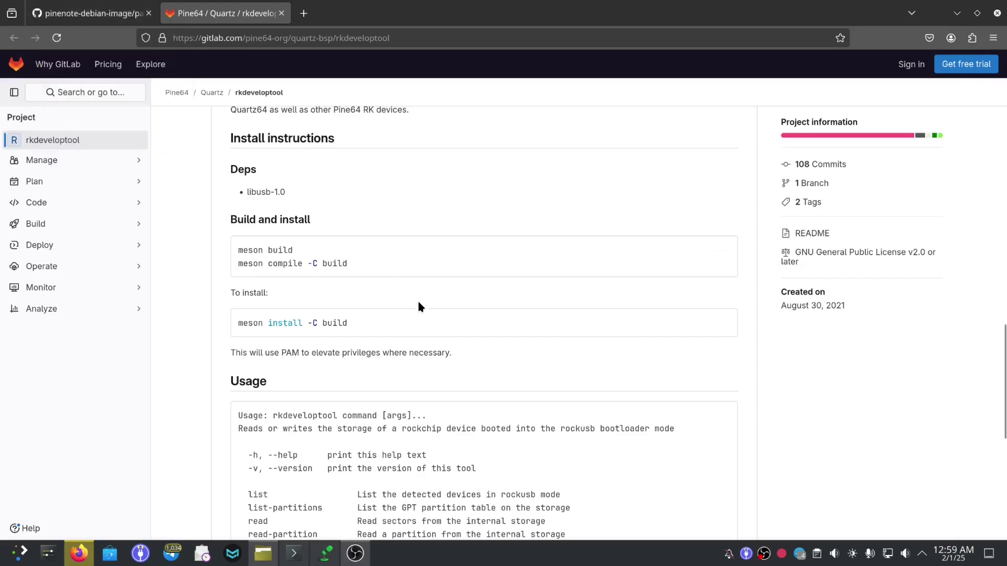
pyautogui.scroll(-3, 417, 314)
pyautogui.scroll(3, 417, 315)
pyautogui.click(280, 13)
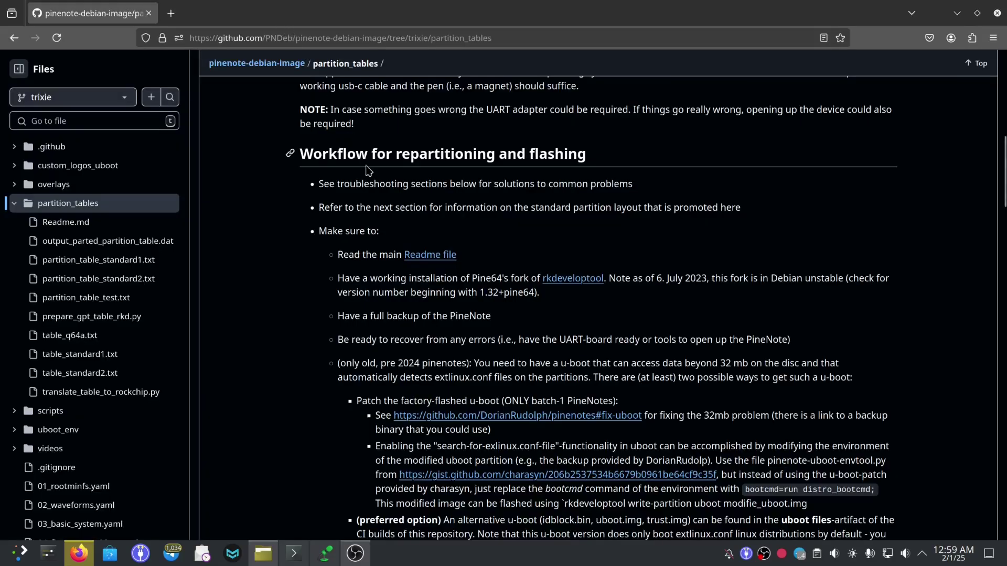
pyautogui.scroll(-1, 377, 205)
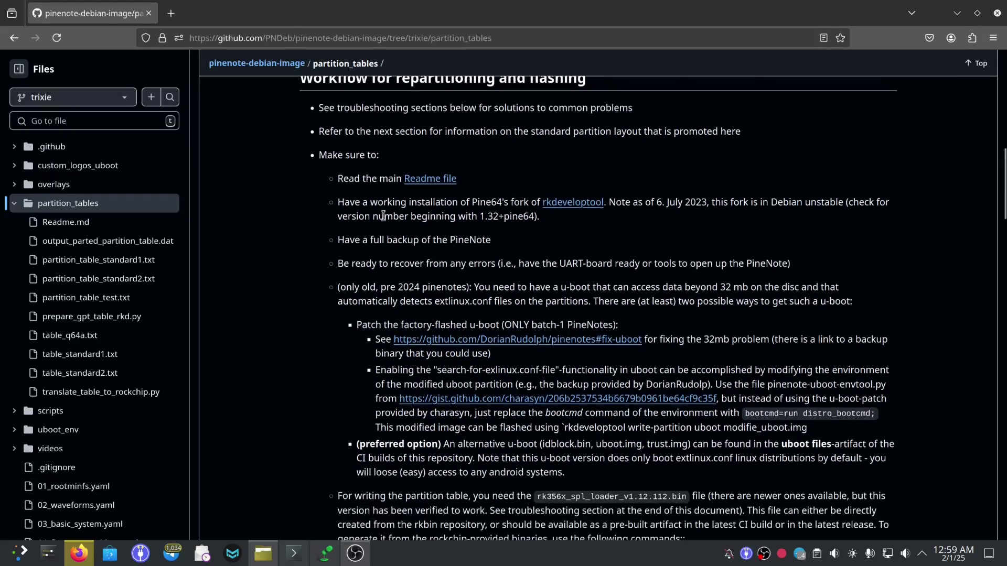
pyautogui.tripleClick(347, 242)
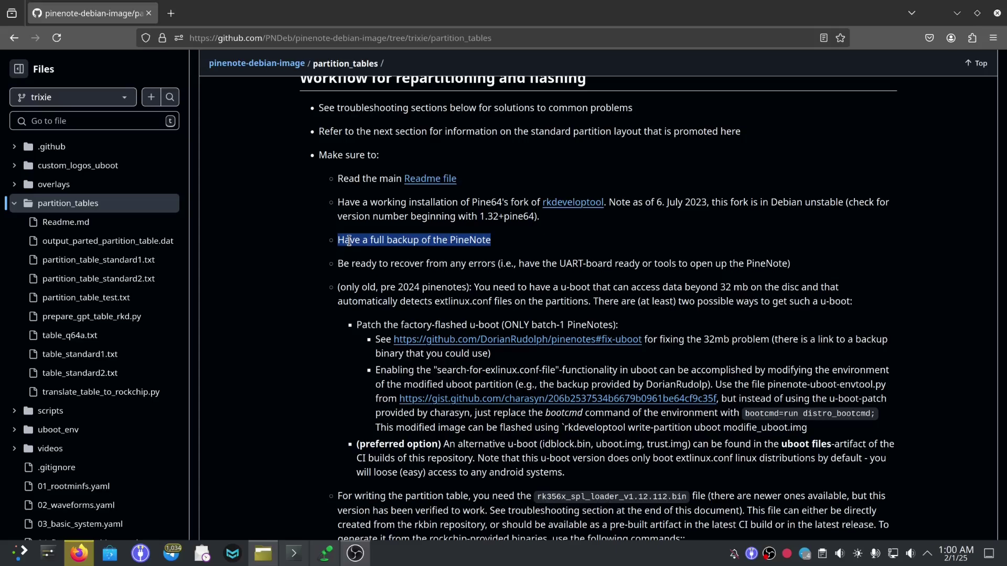
pyautogui.scroll(-2, 350, 242)
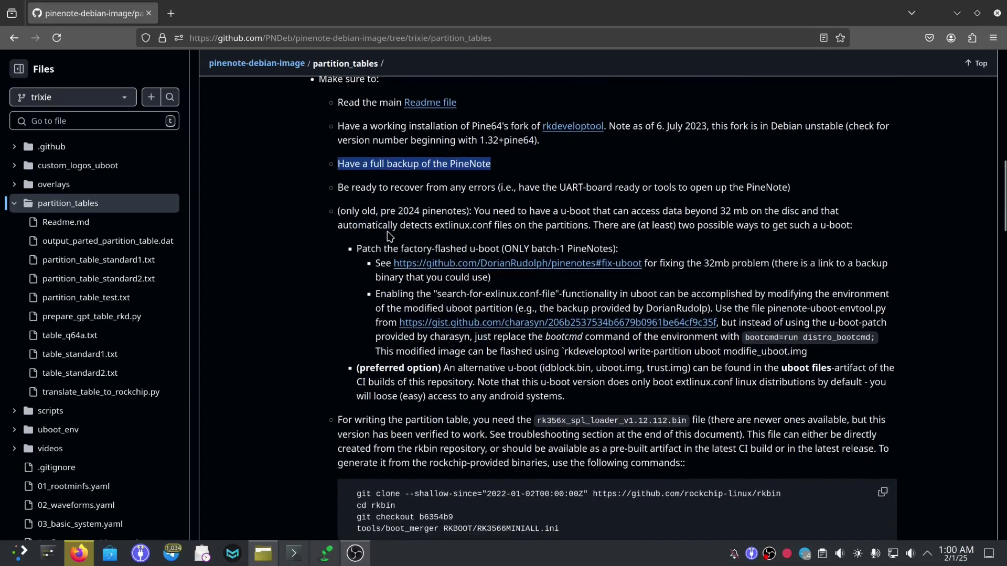
pyautogui.scroll(-2, 390, 235)
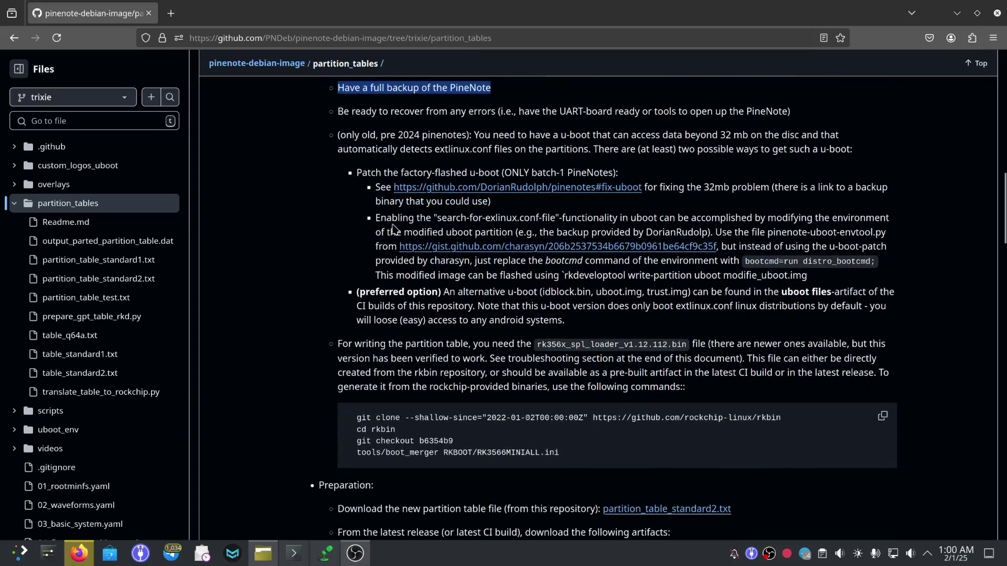
pyautogui.click(378, 232)
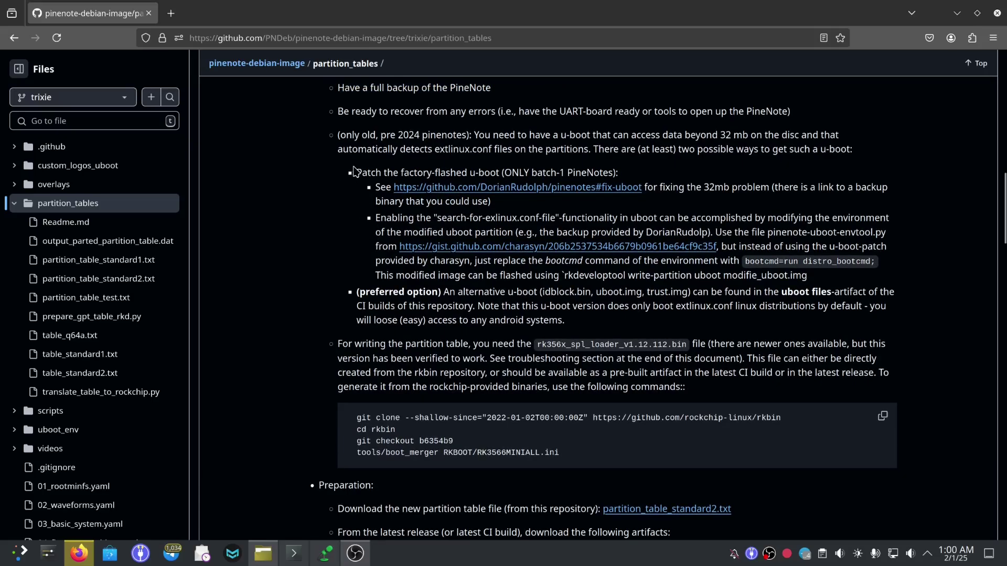
pyautogui.moveTo(359, 168); pyautogui.dragTo(546, 168)
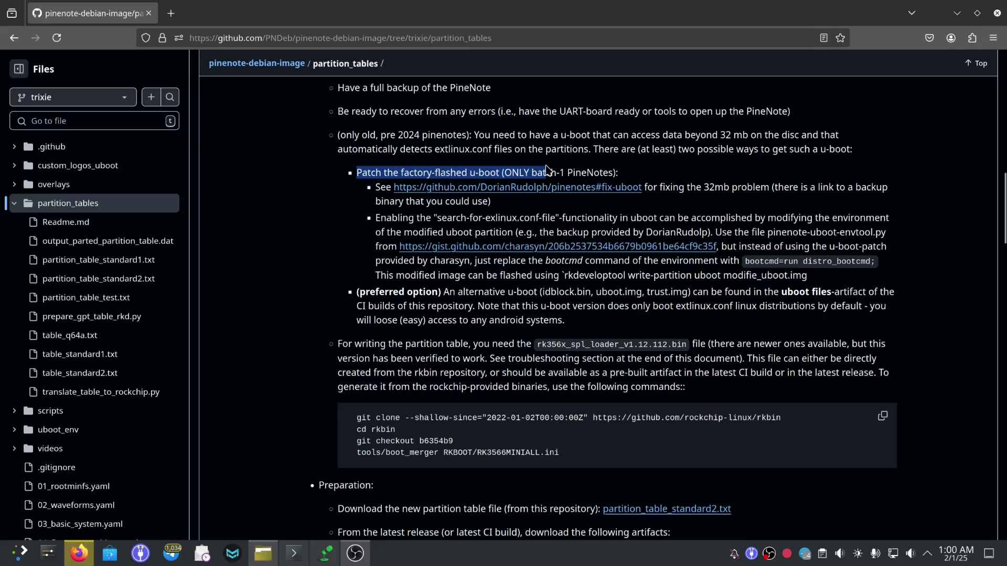
pyautogui.click(357, 171)
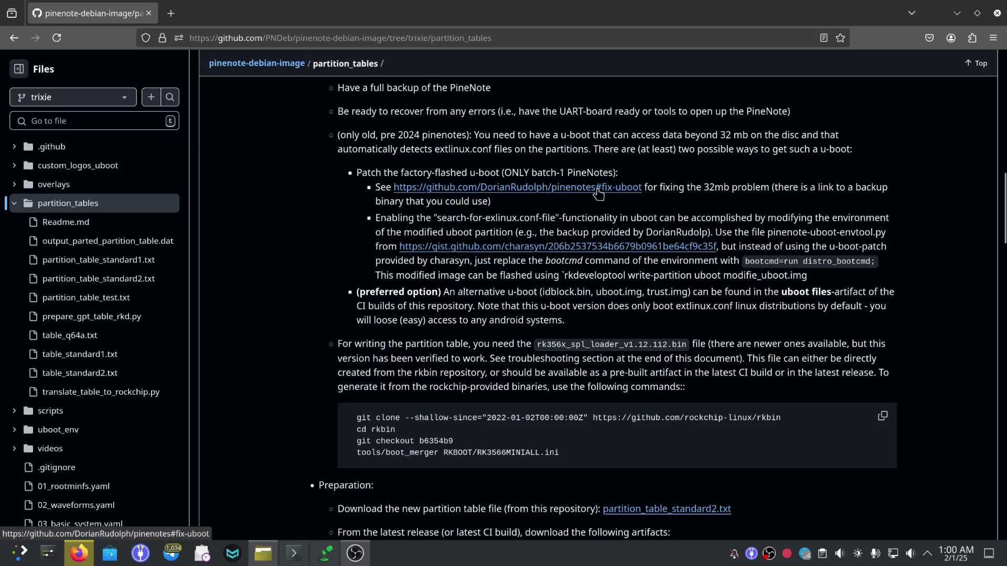
pyautogui.scroll(-3, 598, 194)
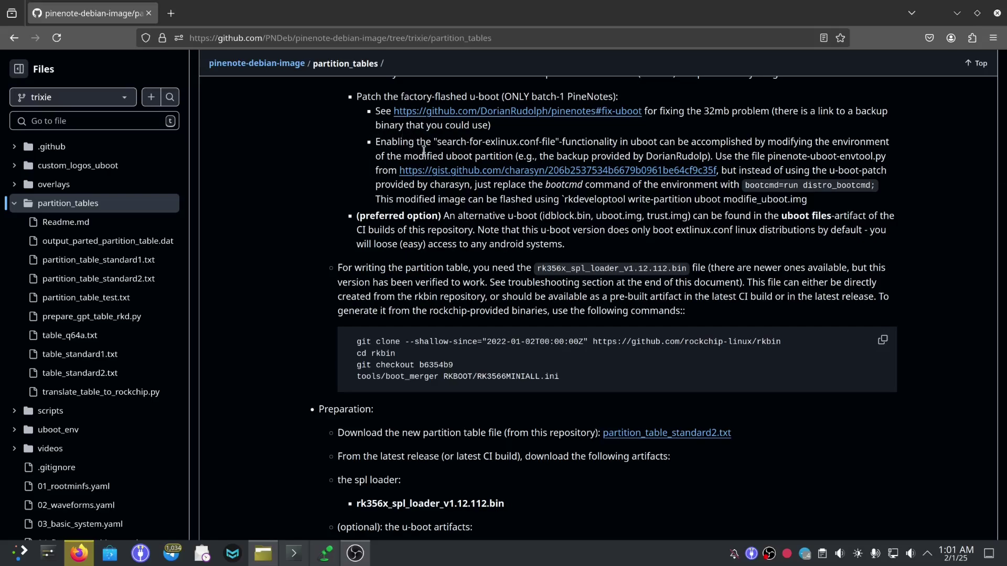
pyautogui.scroll(-3, 399, 205)
pyautogui.scroll(-9, 334, 253)
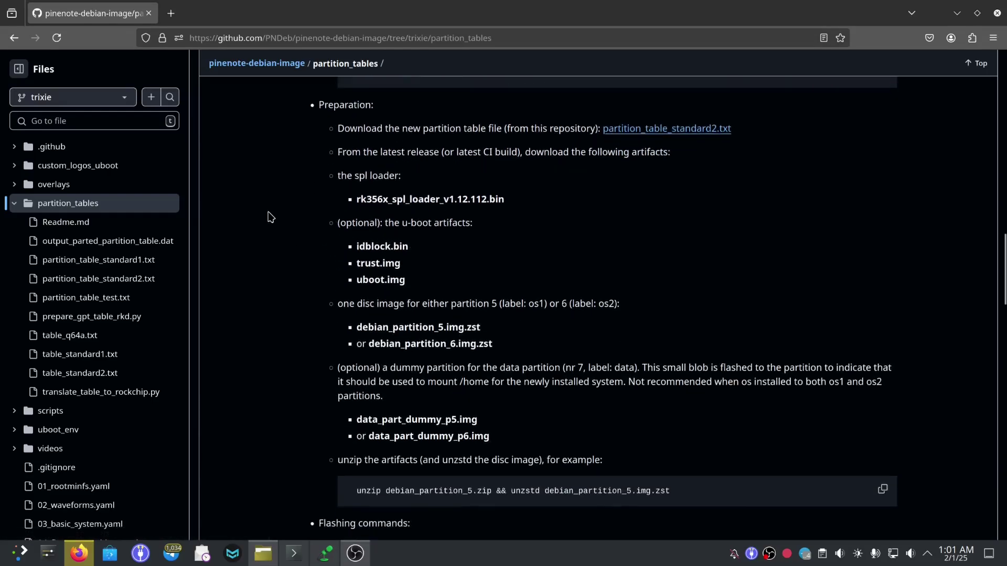
pyautogui.tripleClick(414, 133)
pyautogui.click(414, 133)
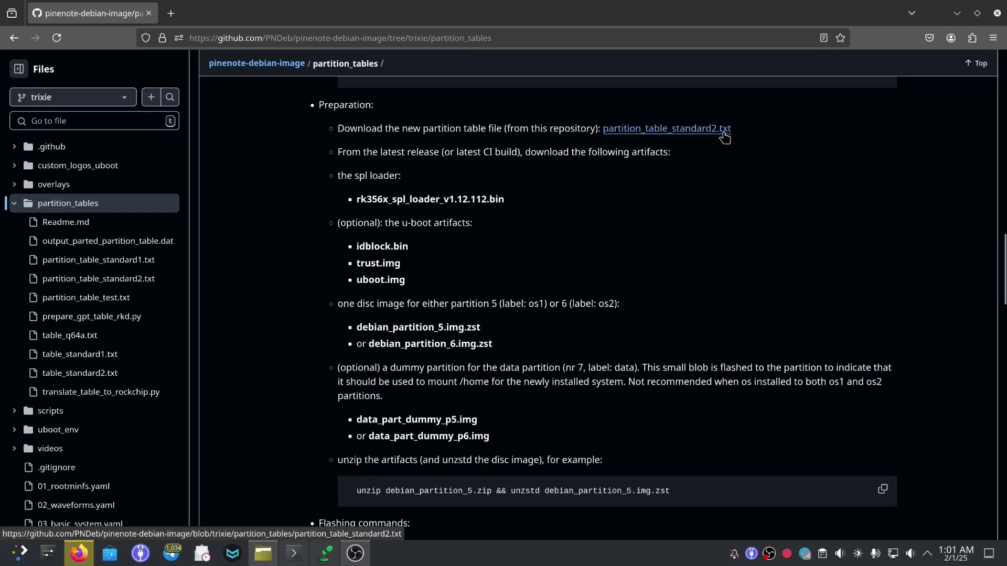
pyautogui.scroll(10, 725, 137)
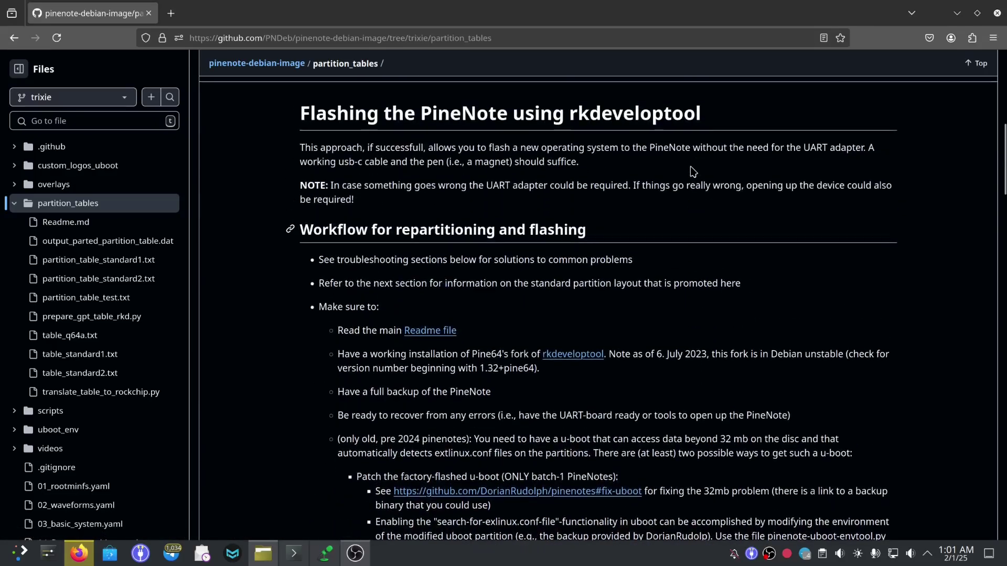
pyautogui.scroll(3, 692, 171)
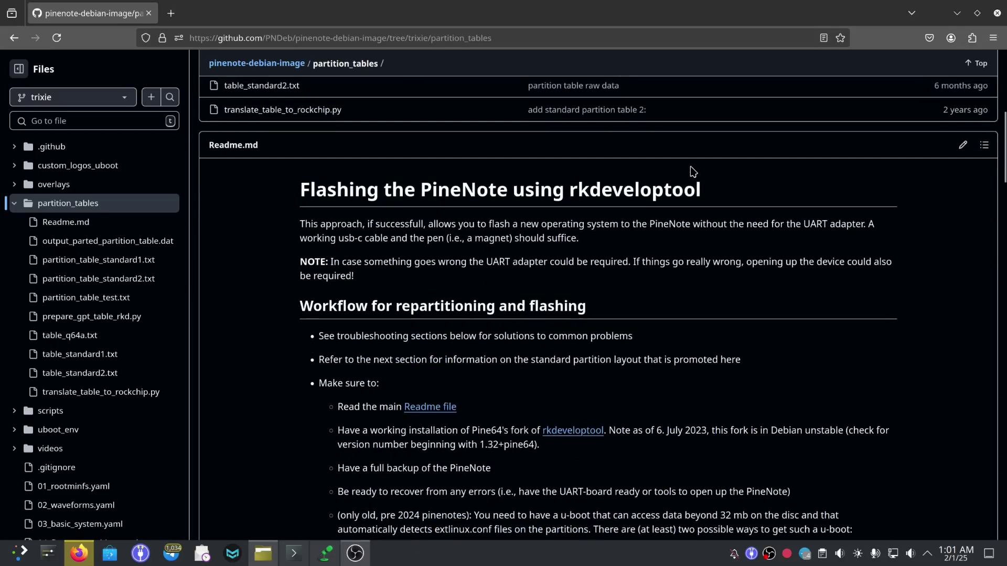
pyautogui.scroll(-15, 692, 171)
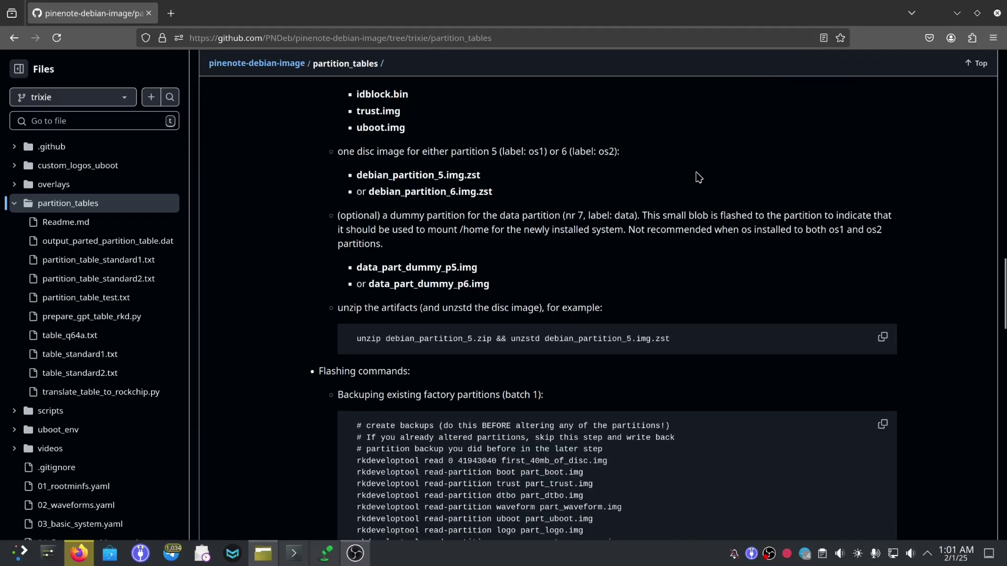
pyautogui.scroll(-3, 697, 177)
pyautogui.scroll(6, 695, 178)
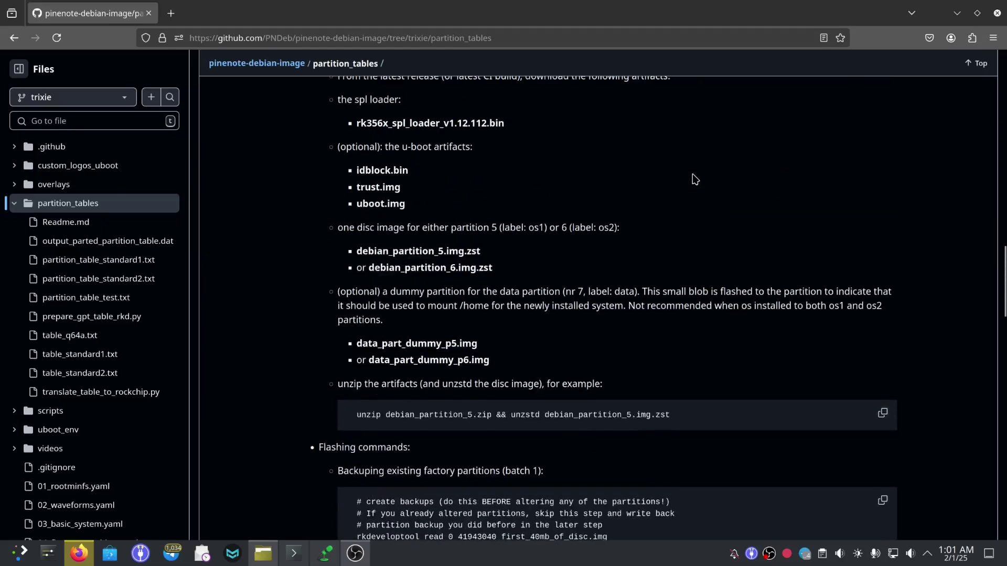
pyautogui.scroll(2, 695, 179)
pyautogui.scroll(-2, 713, 186)
pyautogui.scroll(2, 714, 187)
pyautogui.scroll(16, 677, 172)
pyautogui.scroll(-14, 646, 149)
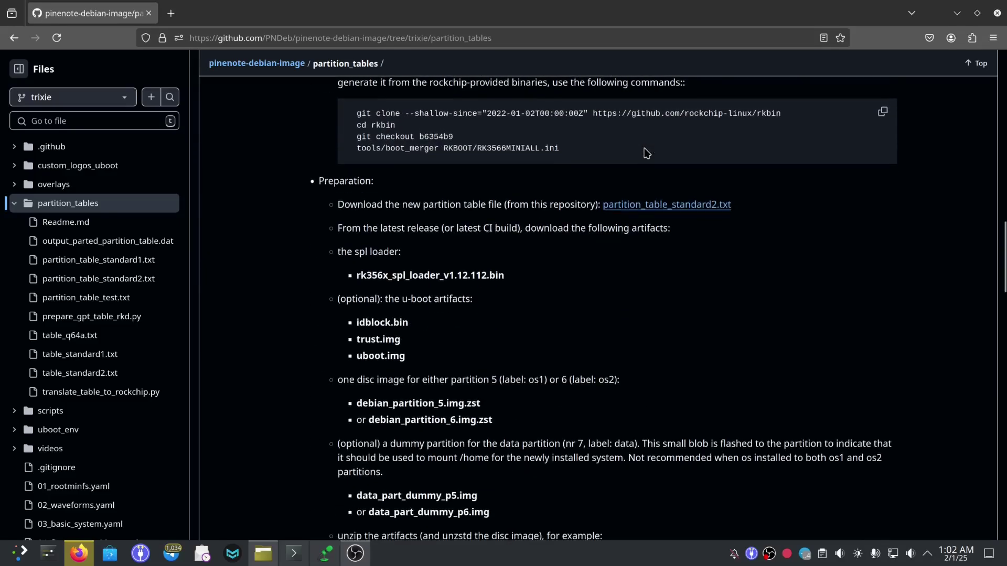
pyautogui.scroll(-3, 647, 152)
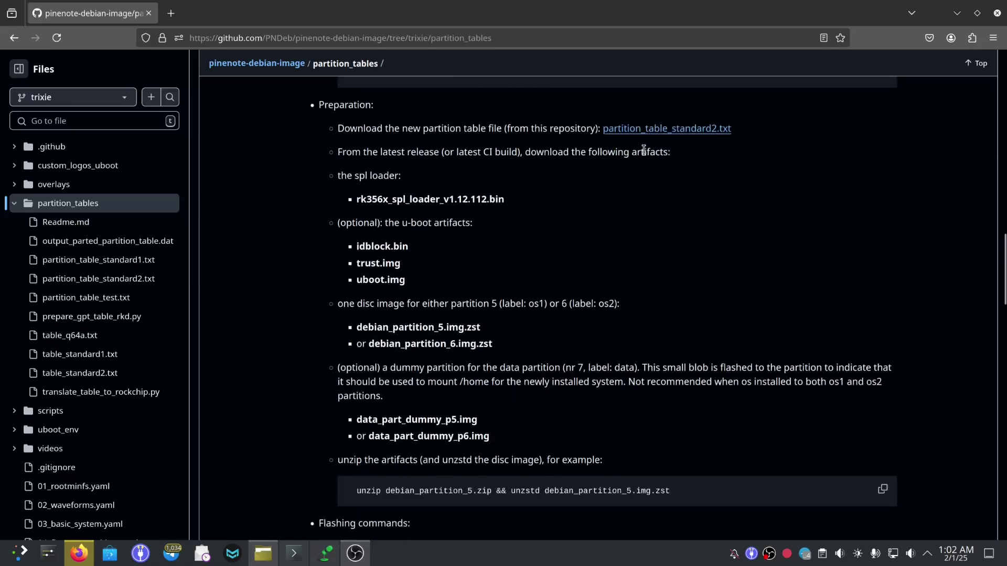
pyautogui.tripleClick(375, 198)
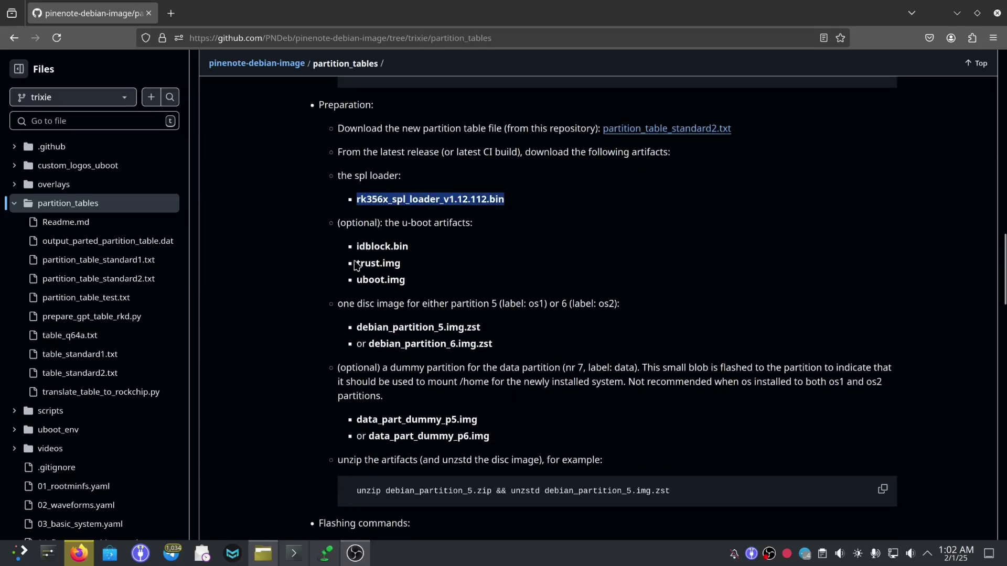
pyautogui.click(387, 274)
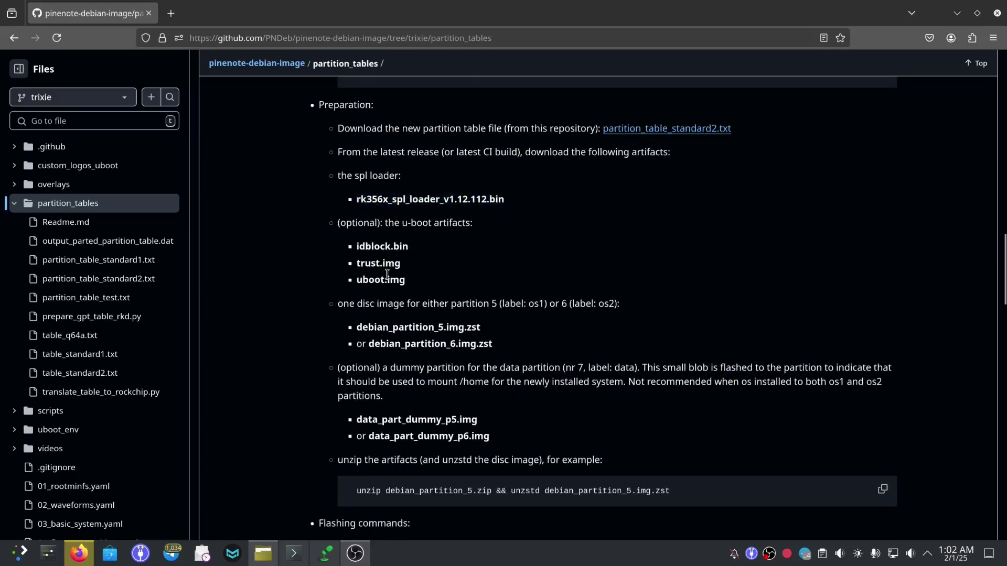
pyautogui.tripleClick(387, 275)
pyautogui.click(431, 328)
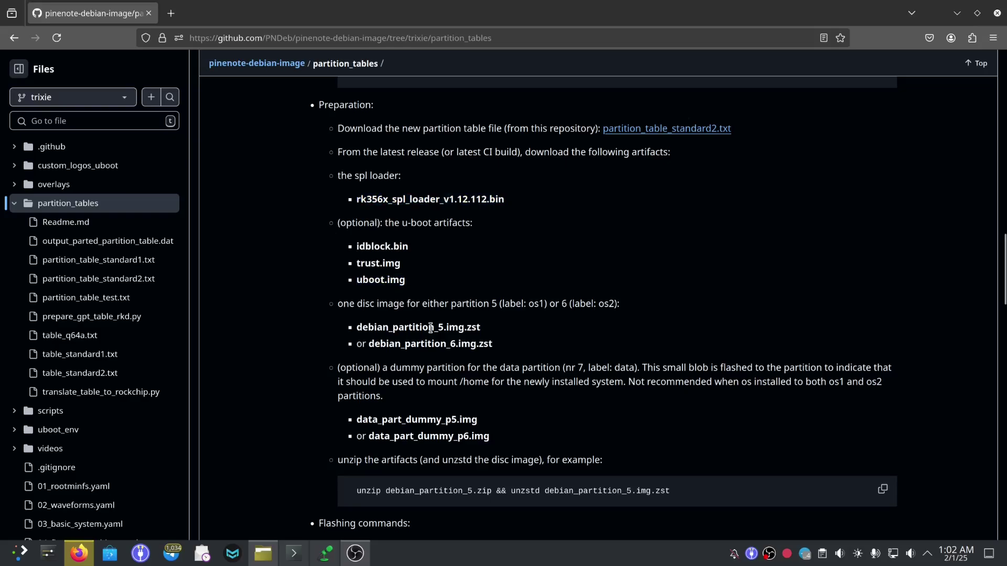
pyautogui.doubleClick(398, 328)
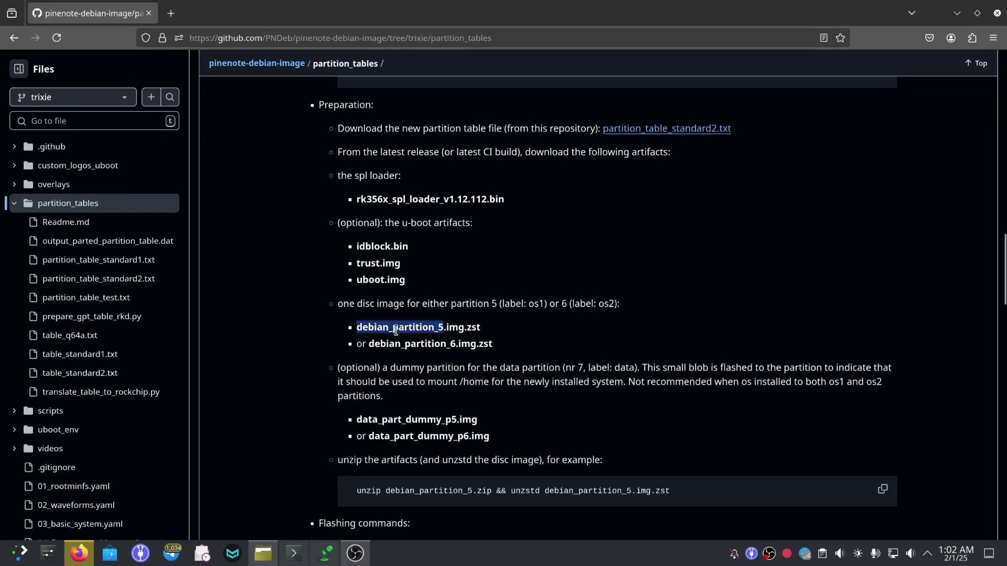
pyautogui.doubleClick(422, 423)
pyautogui.scroll(-2, 421, 425)
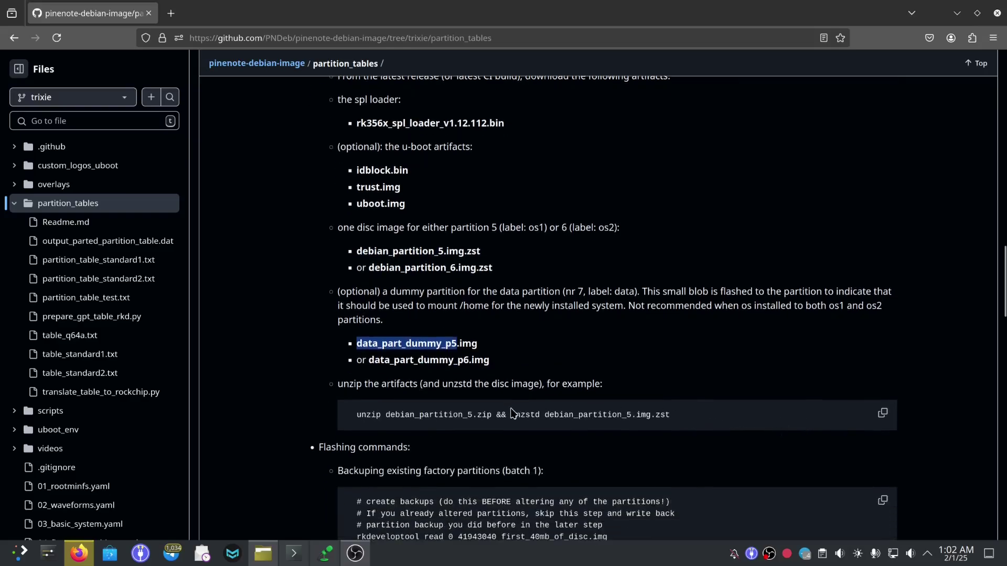
pyautogui.click(659, 417)
pyautogui.tripleClick(659, 417)
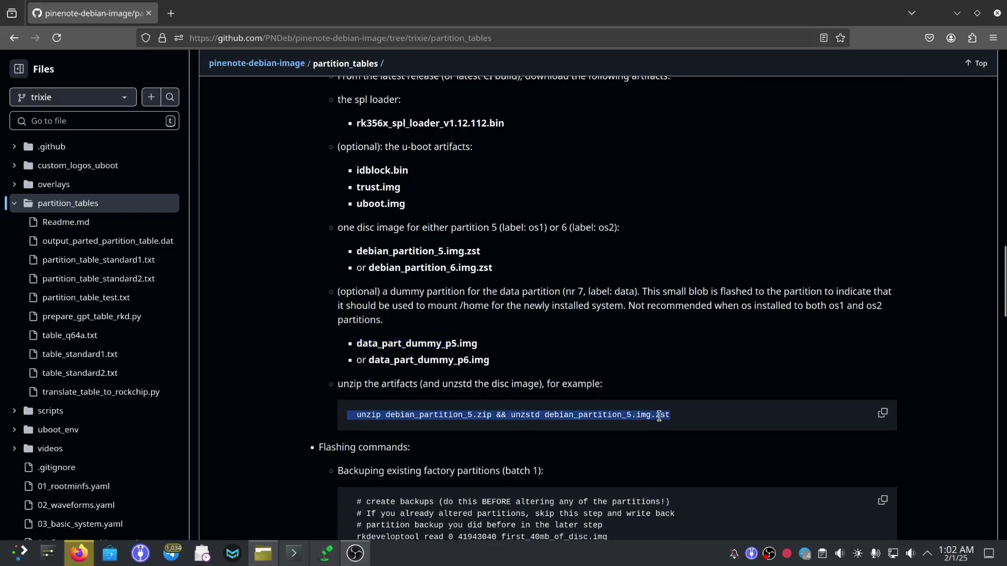
pyautogui.click(660, 416)
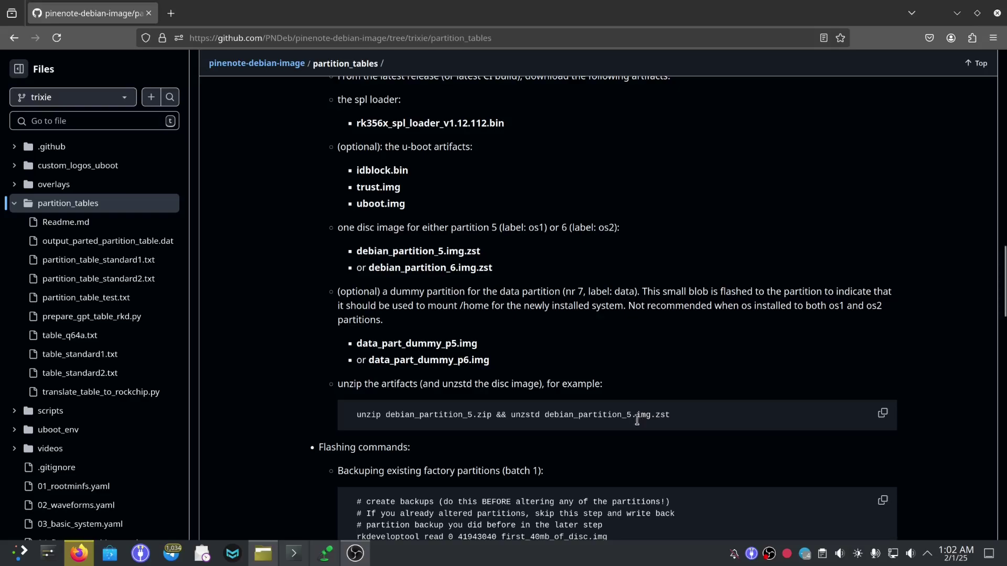
pyautogui.scroll(-2, 638, 419)
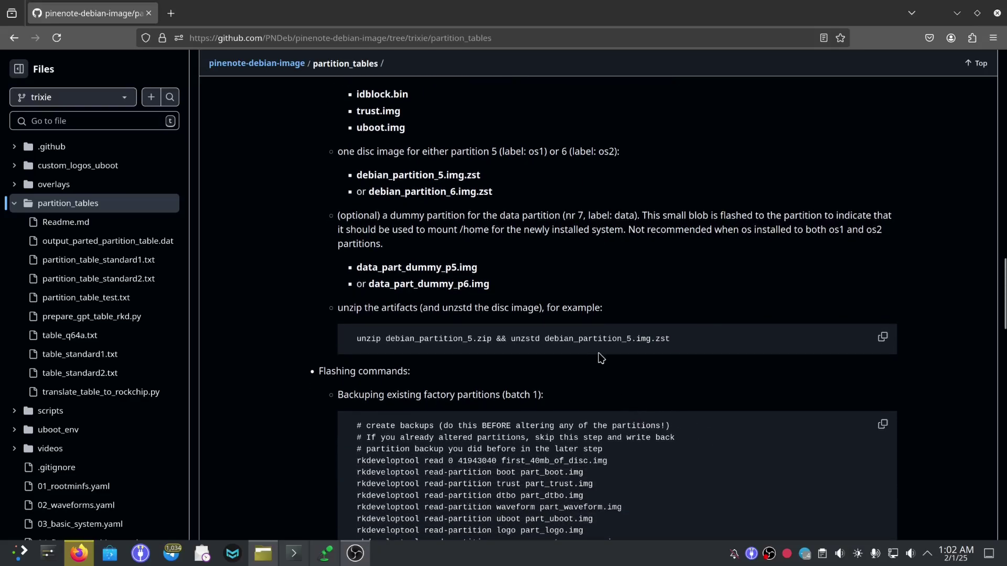
pyautogui.scroll(-4, 601, 359)
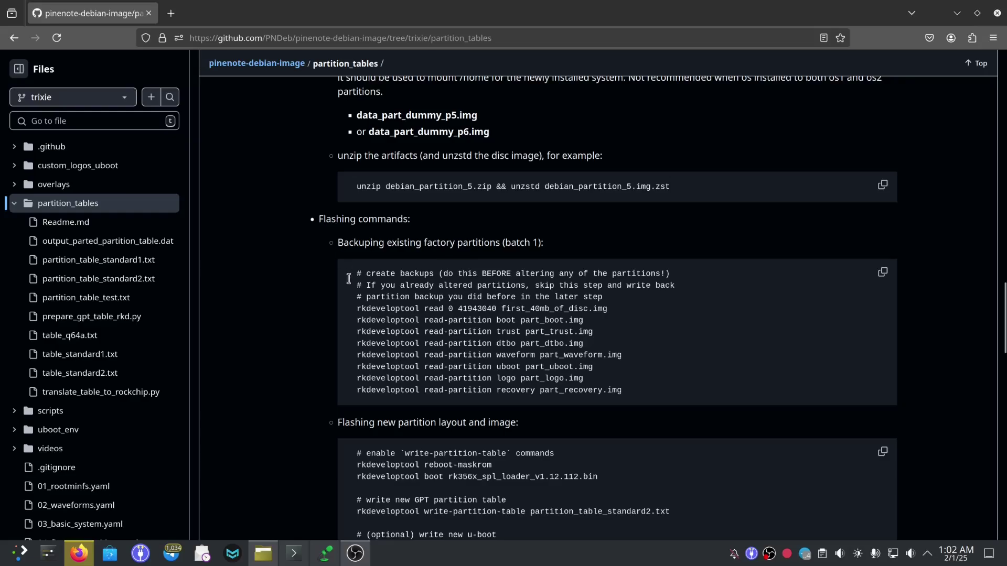
pyautogui.moveTo(357, 309); pyautogui.dragTo(523, 332)
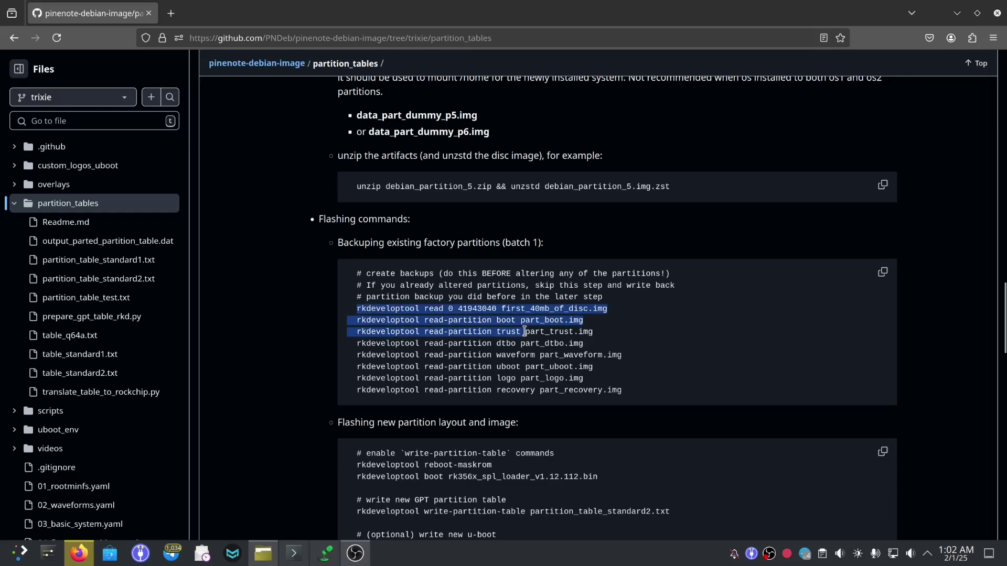
pyautogui.moveTo(525, 332); pyautogui.dragTo(714, 400)
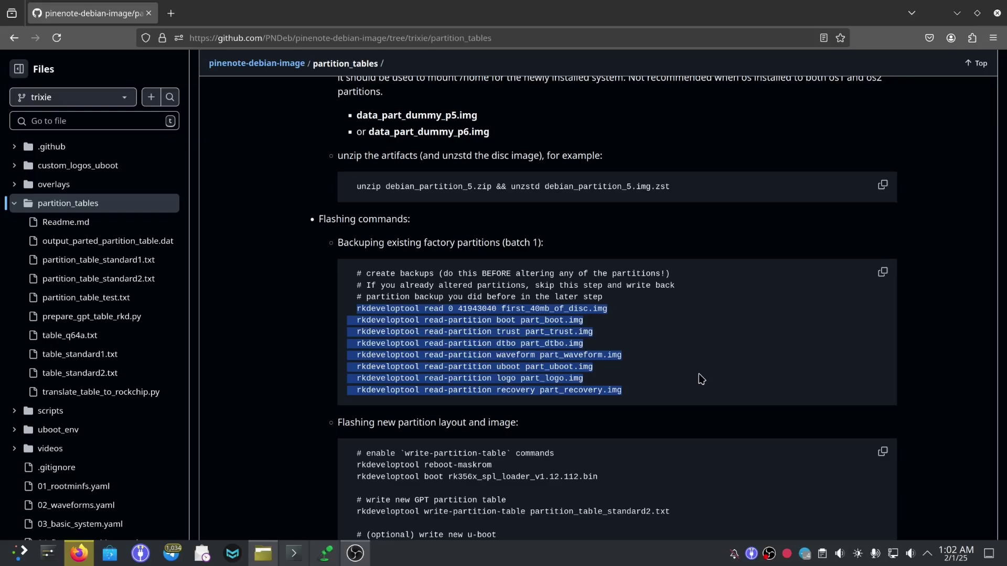
pyautogui.doubleClick(608, 354)
pyautogui.tripleClick(610, 354)
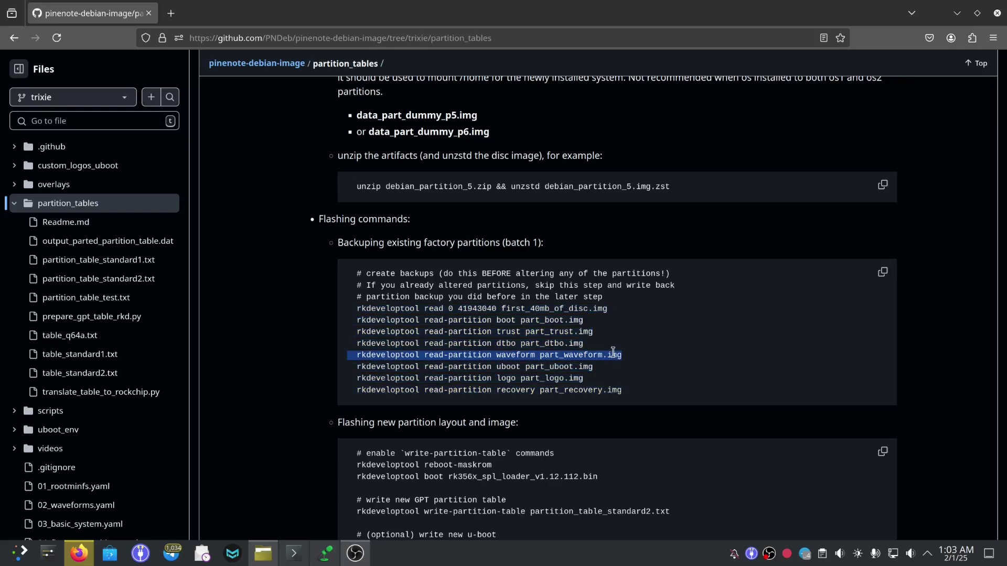
pyautogui.click(624, 354)
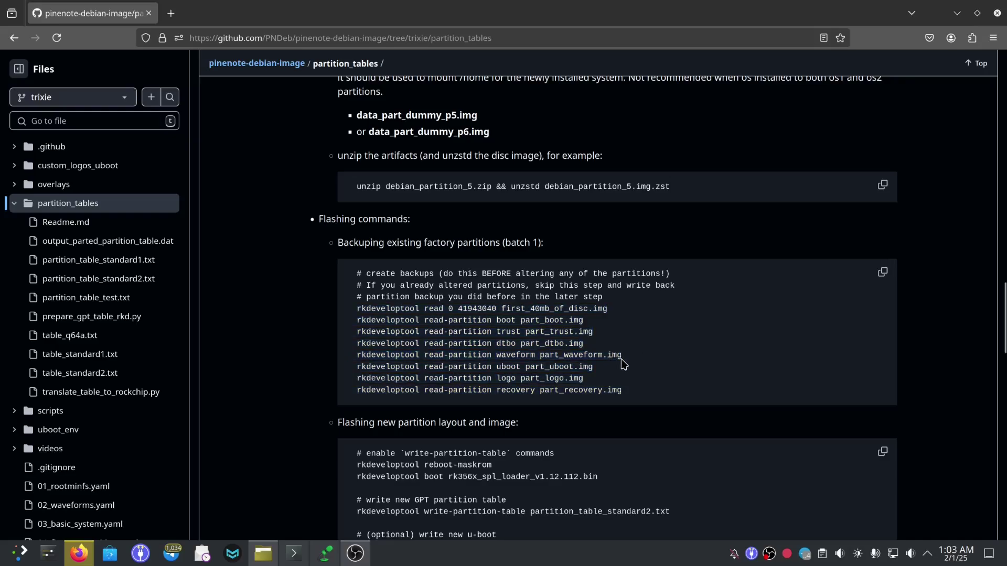
pyautogui.tripleClick(356, 353)
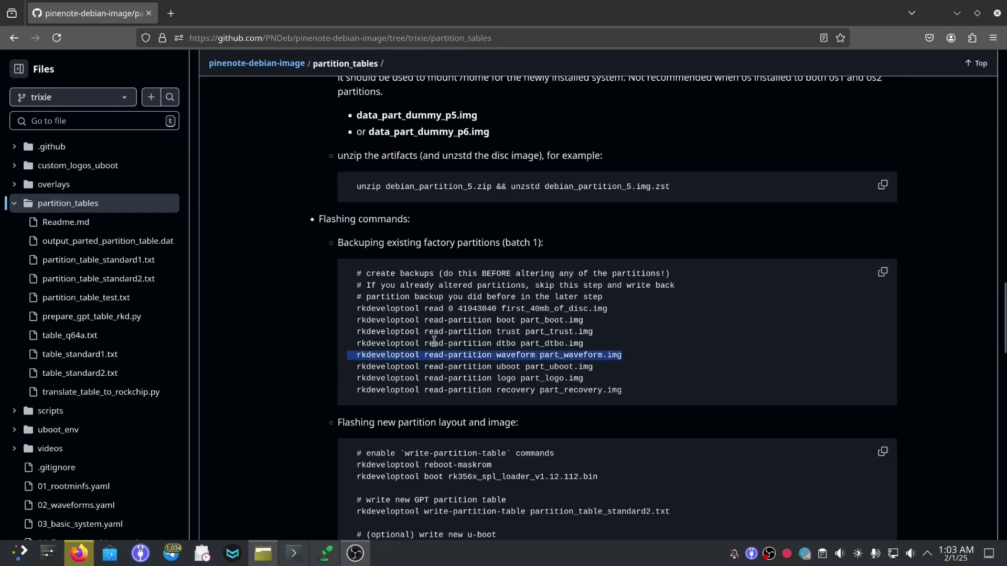
pyautogui.click(562, 357)
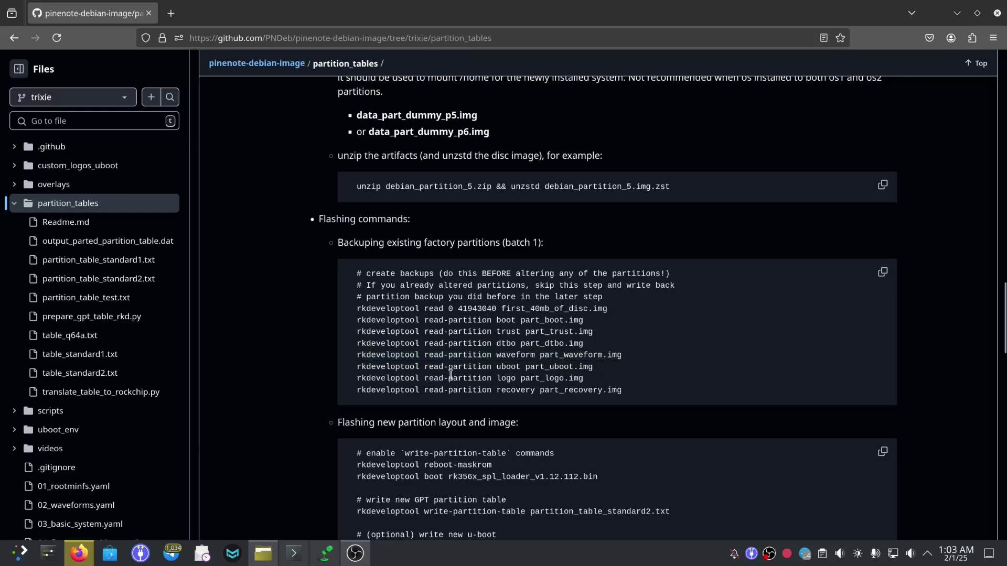
# Step: Scroll to the flashing code block and select the rkdeveloptool reboot-maskrom line
pyautogui.scroll(-5, 450, 375)
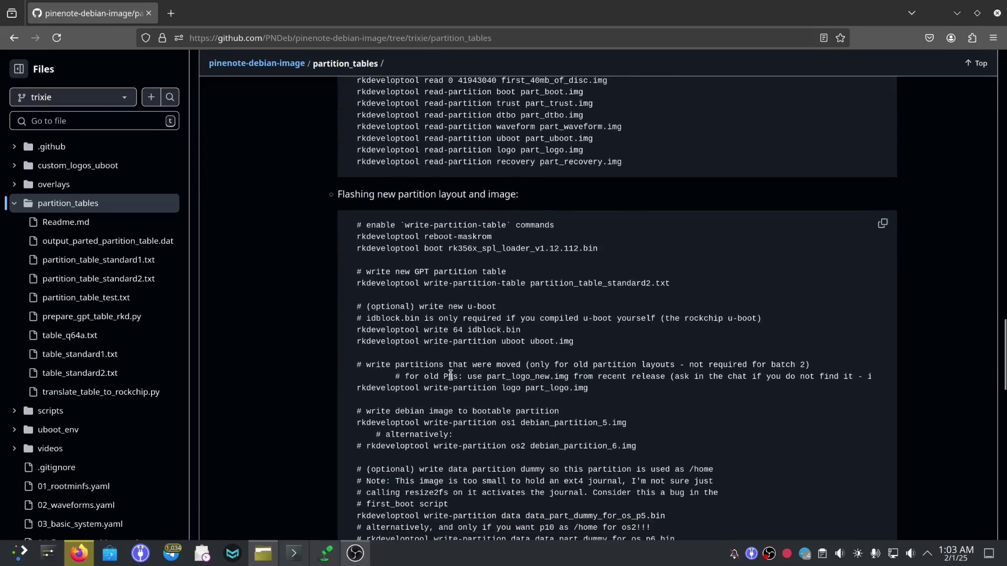
pyautogui.scroll(-2, 451, 375)
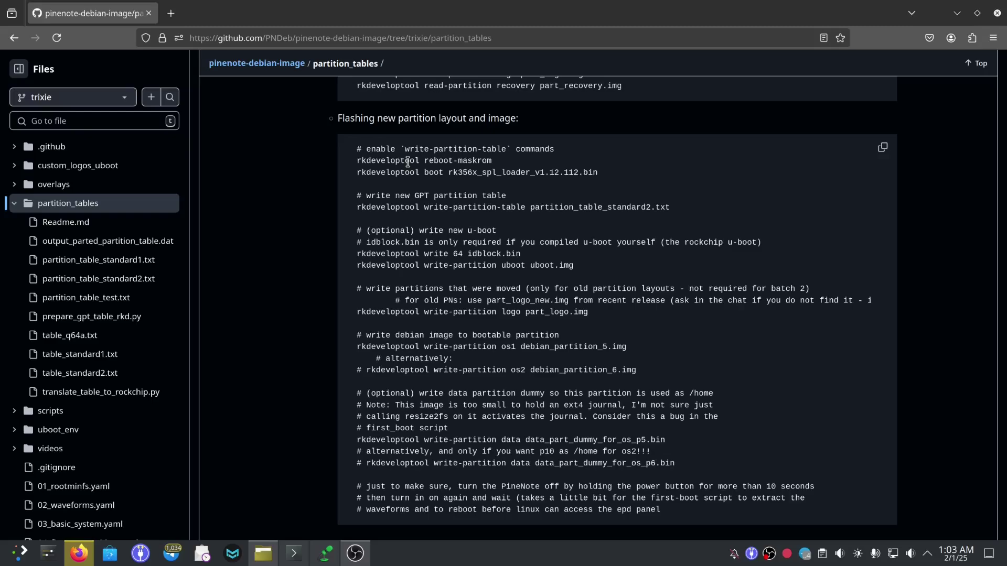
pyautogui.tripleClick(407, 162)
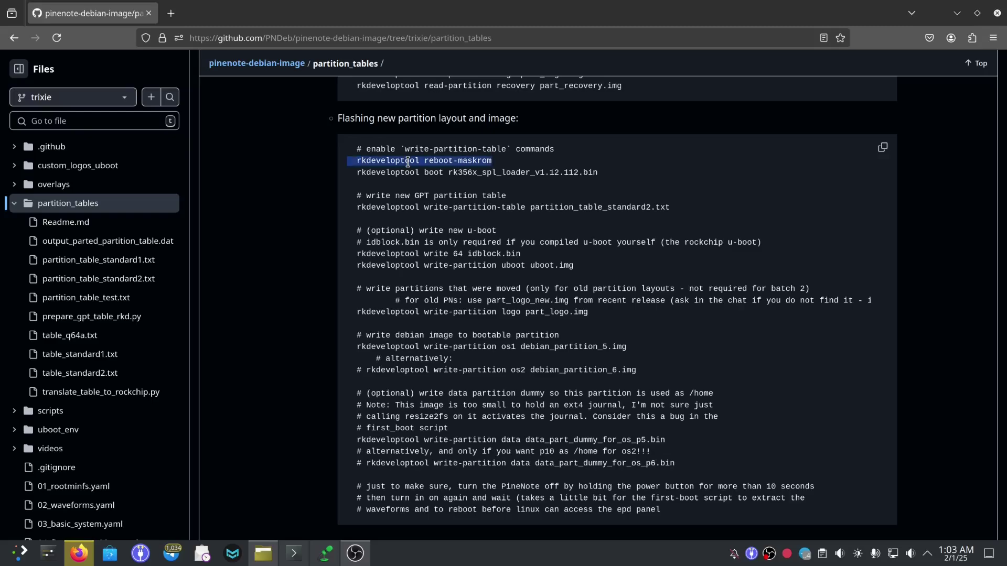
pyautogui.doubleClick(360, 161)
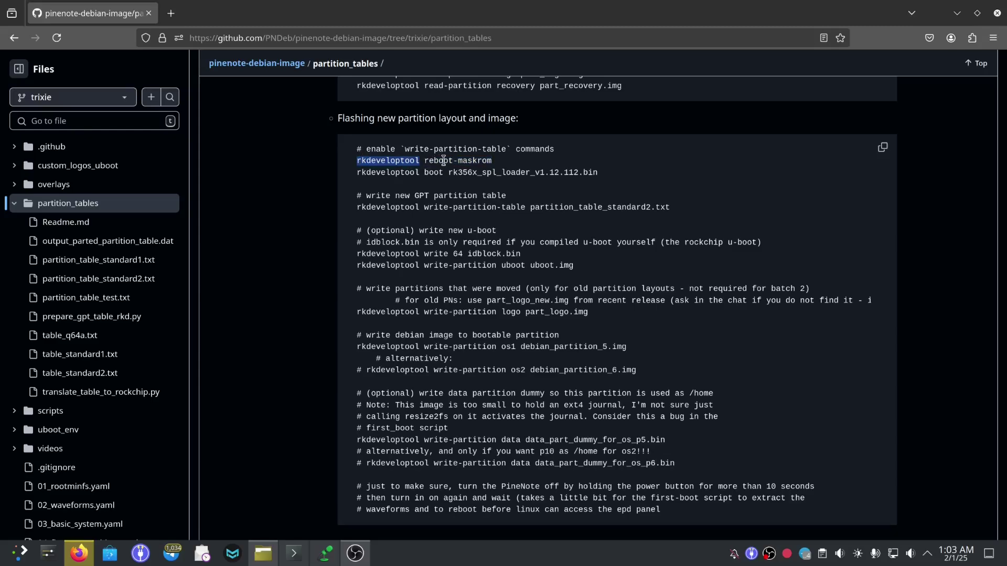
pyautogui.click(355, 558)
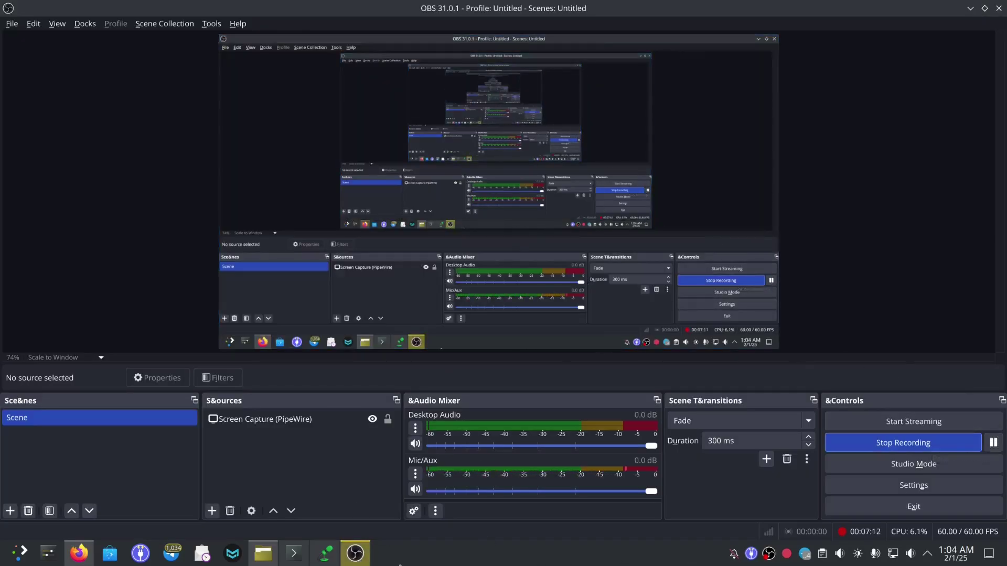
pyautogui.click(348, 556)
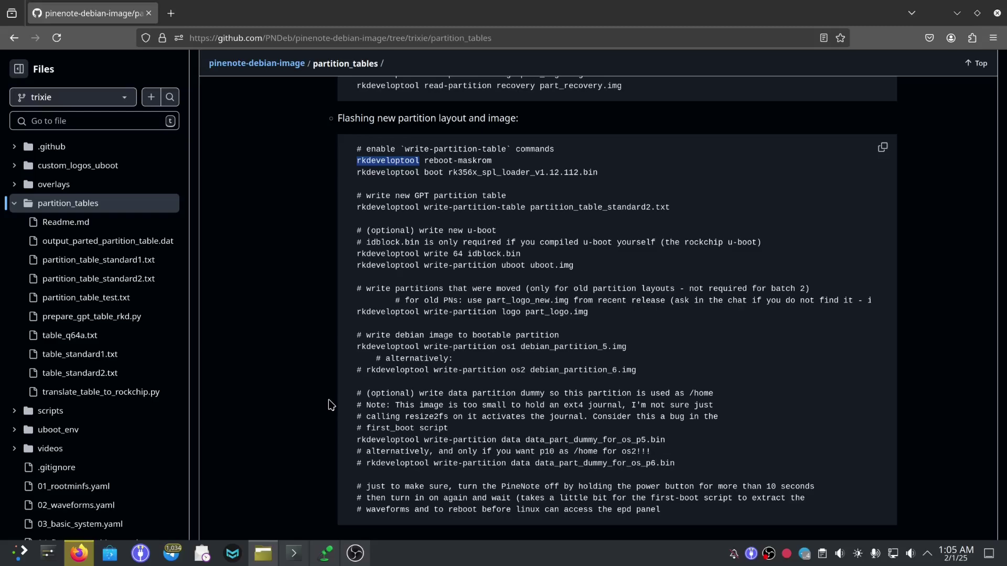
# Step: In a new Konsole tab, run lsusb and find the Rockchip USB download gadget (2207:350a)
pyautogui.click(293, 557)
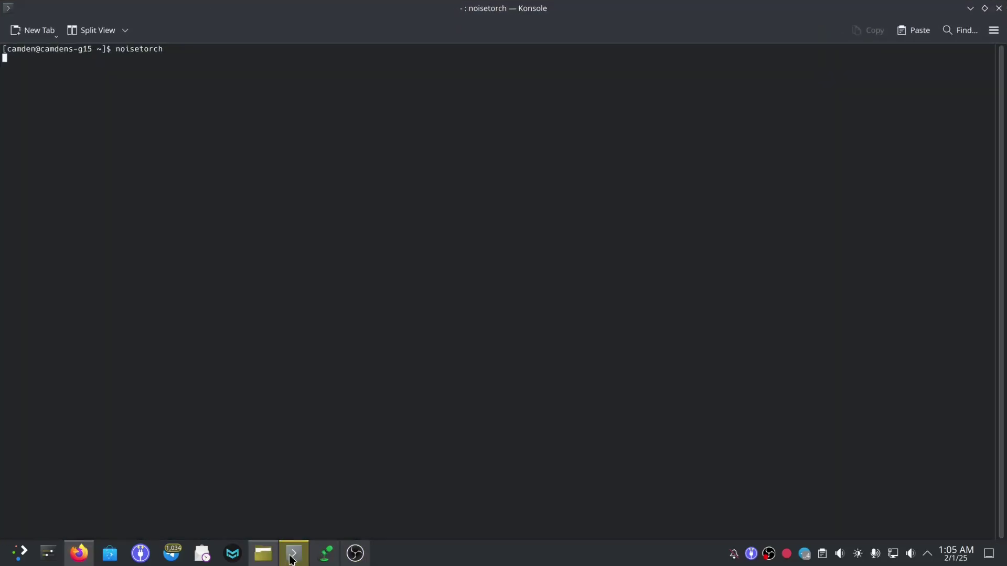
pyautogui.click(36, 33)
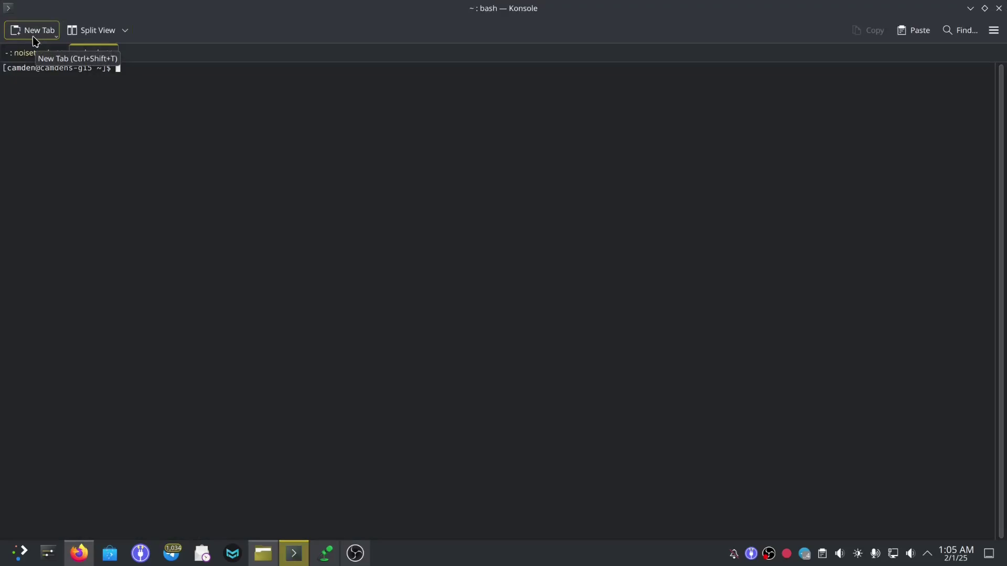
pyautogui.write('lsusb')
pyautogui.press('Return')
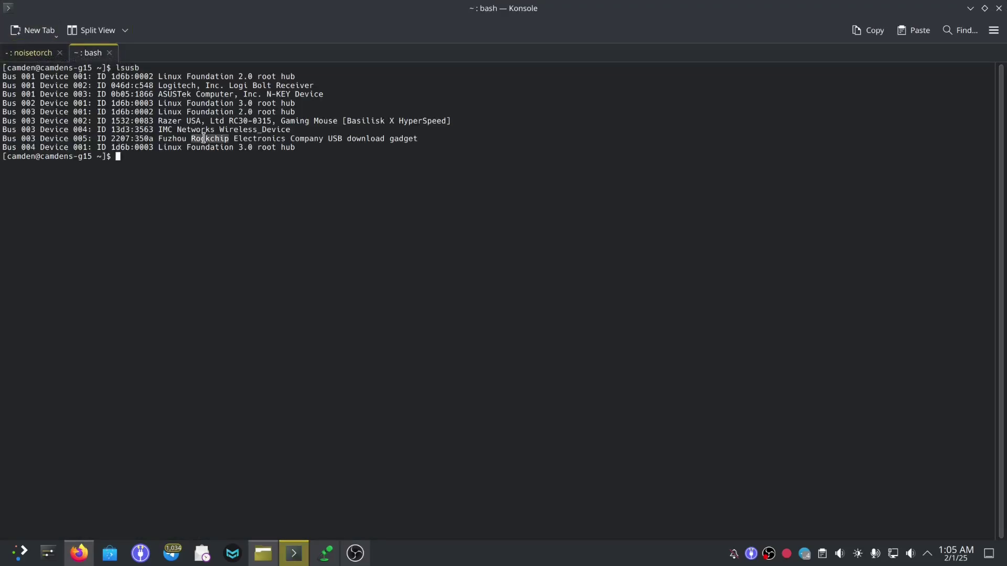
pyautogui.tripleClick(204, 138)
pyautogui.click(204, 138)
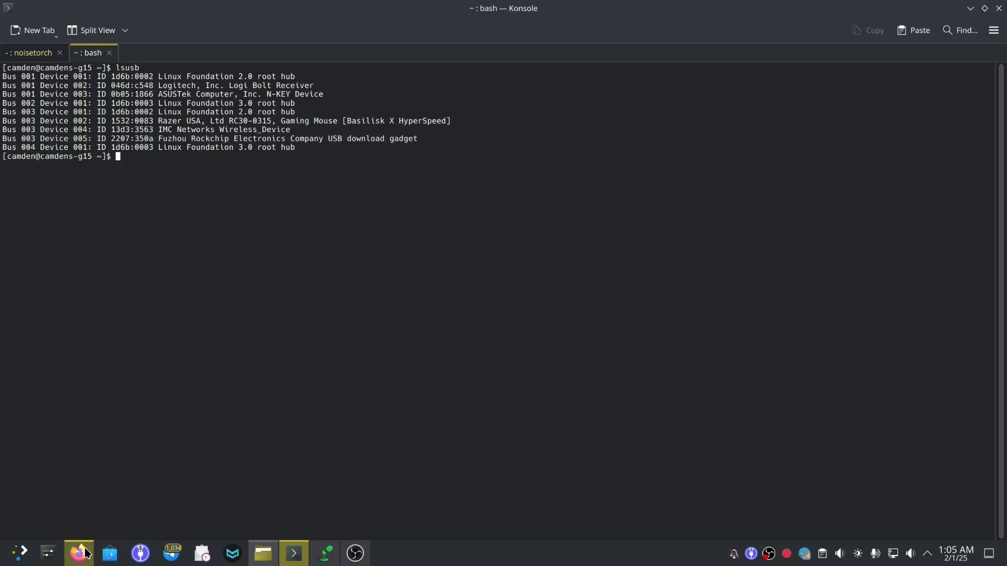
# Step: Copy 'rkdeveloptool reboot-maskrom' from the guide and run it in Konsole, getting Reset Device OK
pyautogui.click(87, 554)
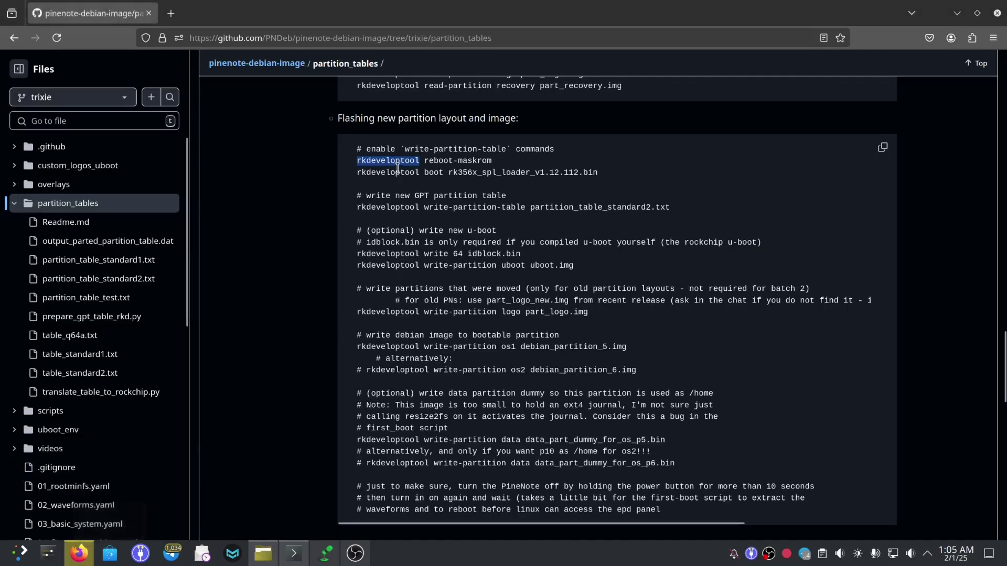
pyautogui.tripleClick(376, 161)
pyautogui.click(357, 161)
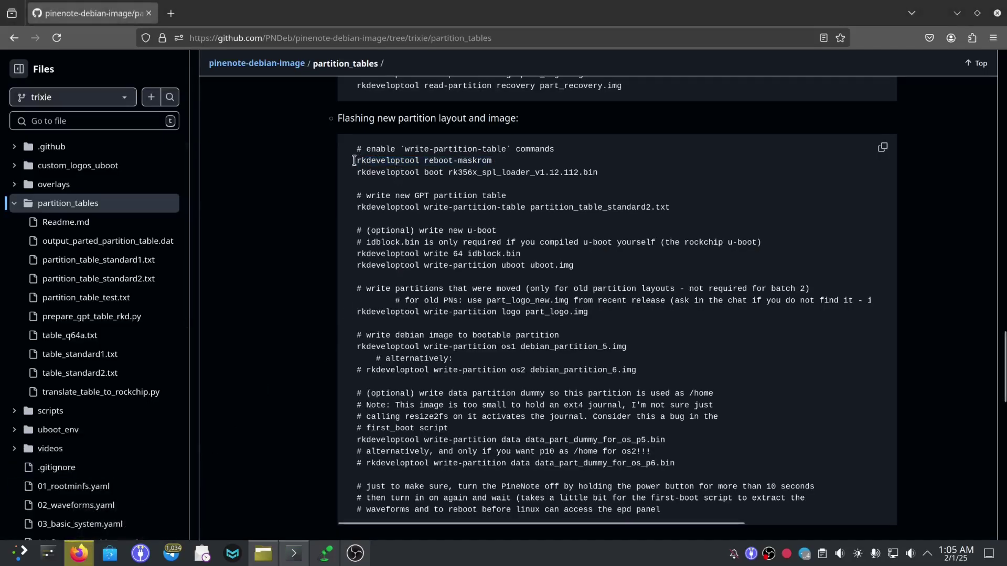
pyautogui.moveTo(357, 161); pyautogui.dragTo(505, 161)
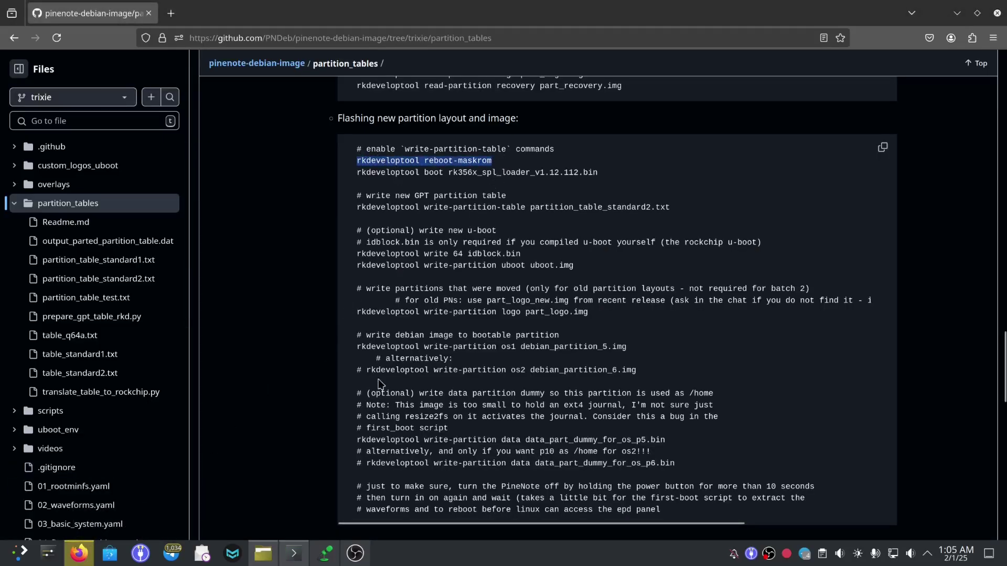
pyautogui.click(294, 553)
pyautogui.hotkey('ctrl', 'shift', 'v')
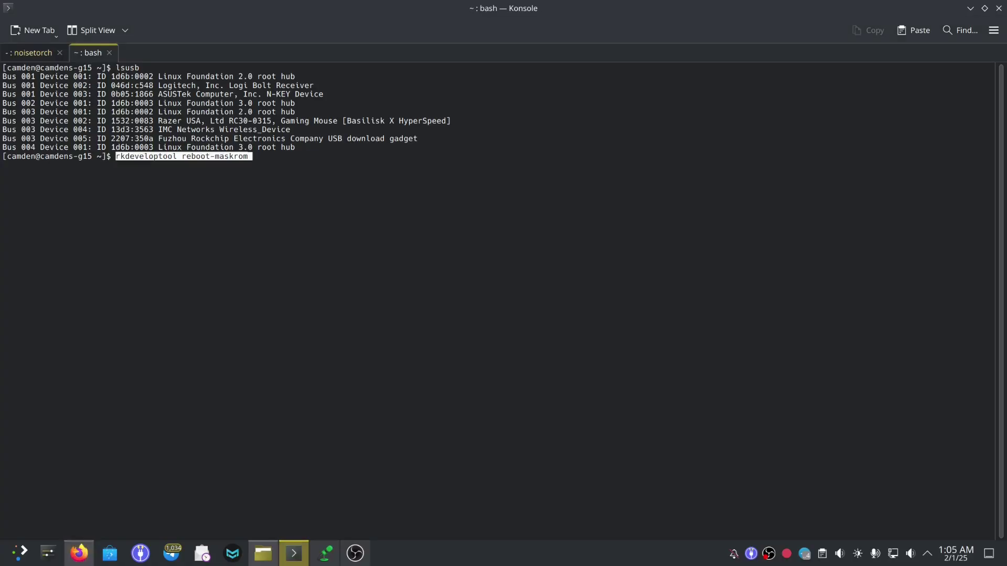
pyautogui.press('Return')
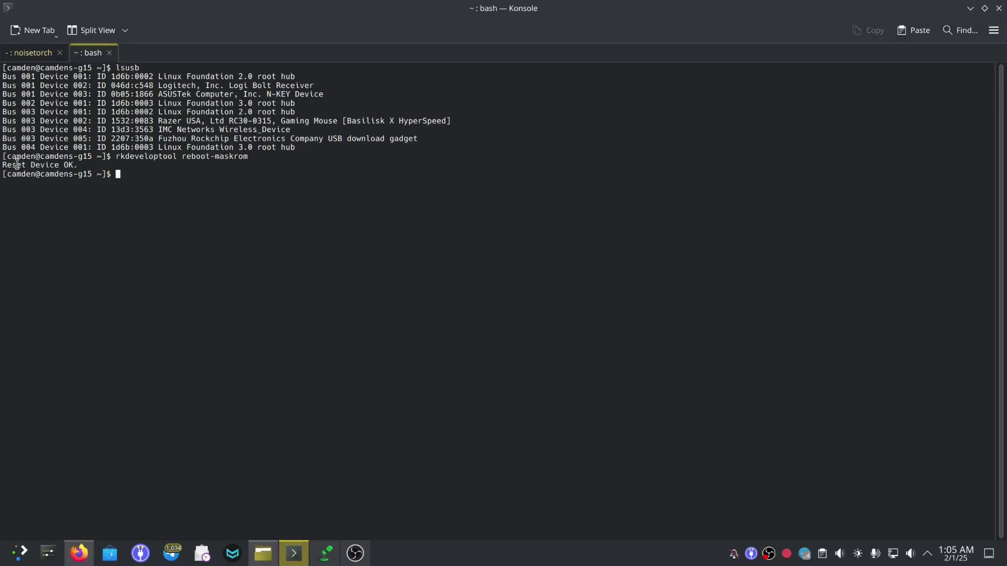
# Step: Copy the guide's rkdeveloptool boot command for the bootloader
pyautogui.click(79, 553)
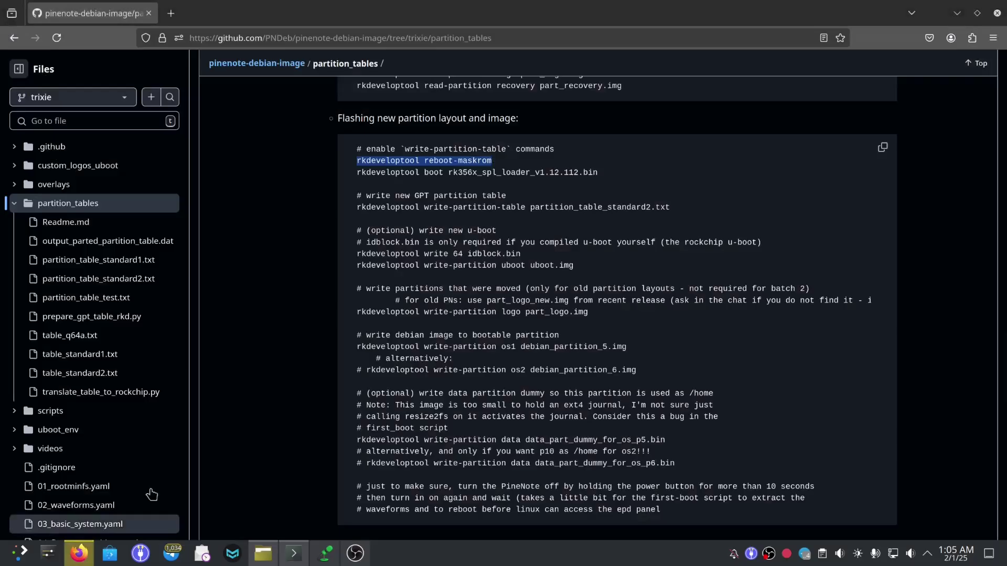
pyautogui.tripleClick(407, 173)
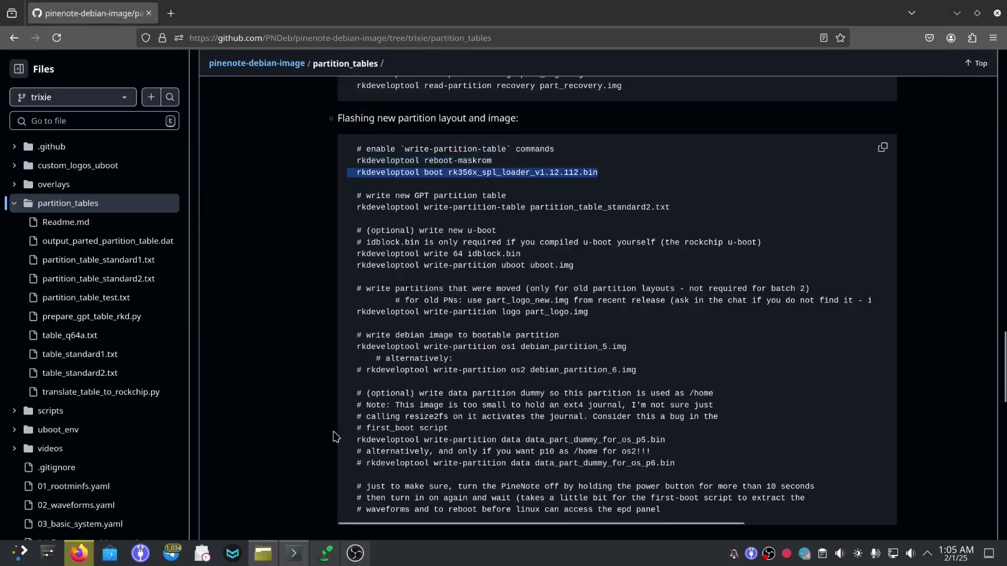
pyautogui.click(448, 174)
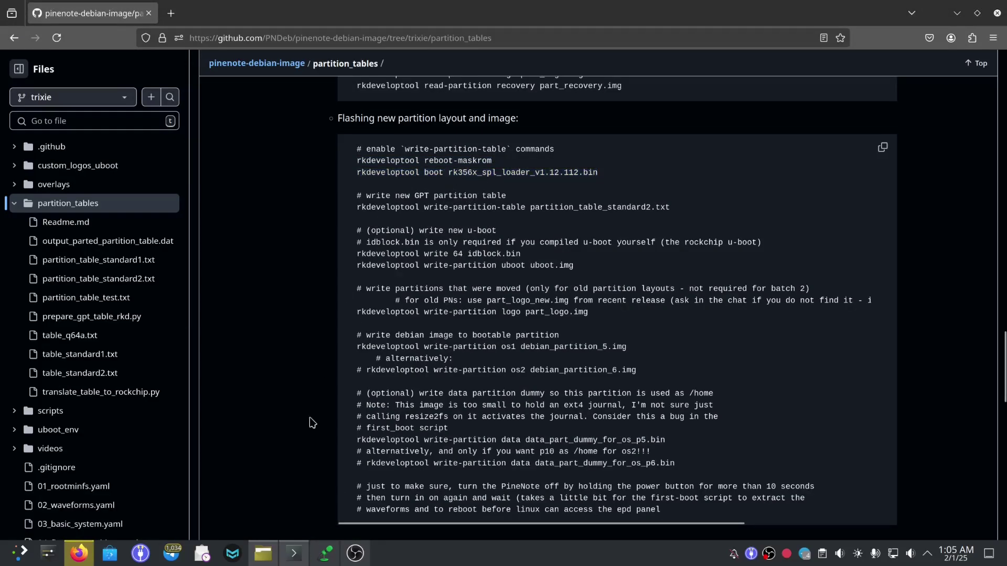
# Step: Change into Documents/PineNoteB1Tutorial and list its files
pyautogui.click(291, 560)
pyautogui.write('cd Do')
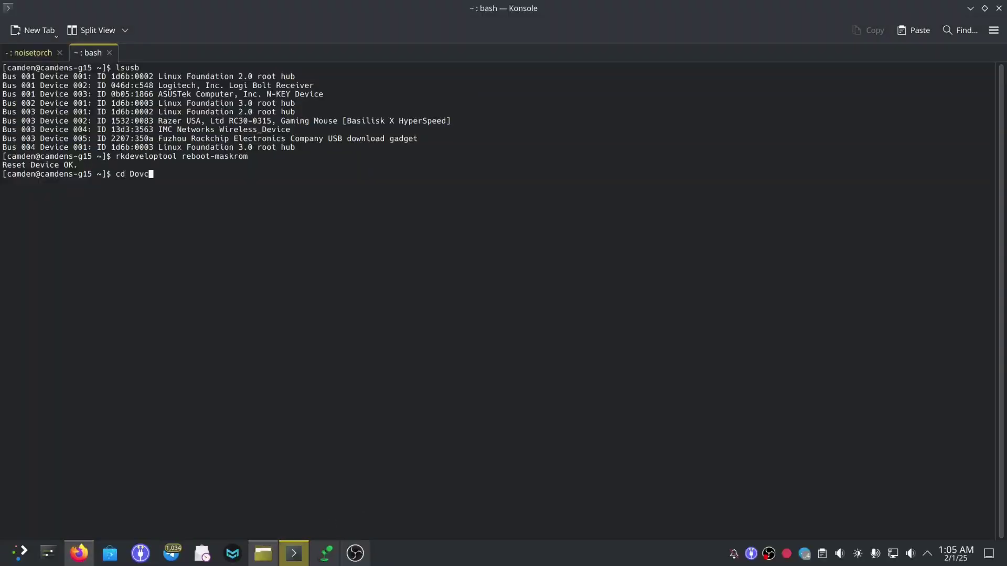
pyautogui.write('c')
pyautogui.press('Tab')
pyautogui.write('PineN')
pyautogui.press('Tab')
pyautogui.press('Return')
pyautogui.write('ls')
pyautogui.press('Return')
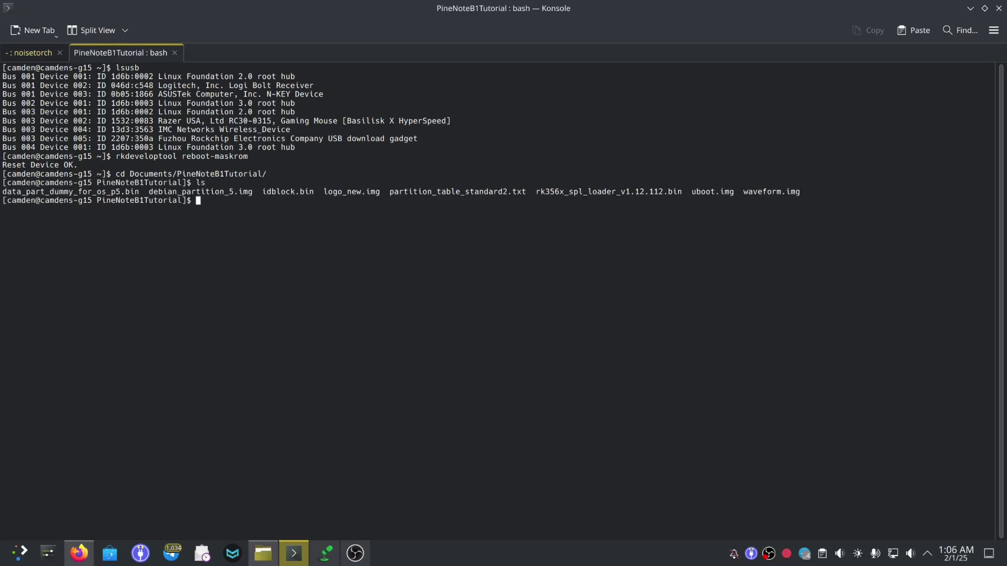
# Step: Run the pasted rkdeveloptool boot command to download the rk356x bootloader
pyautogui.hotkey('ctrl', 'shift', 'v')
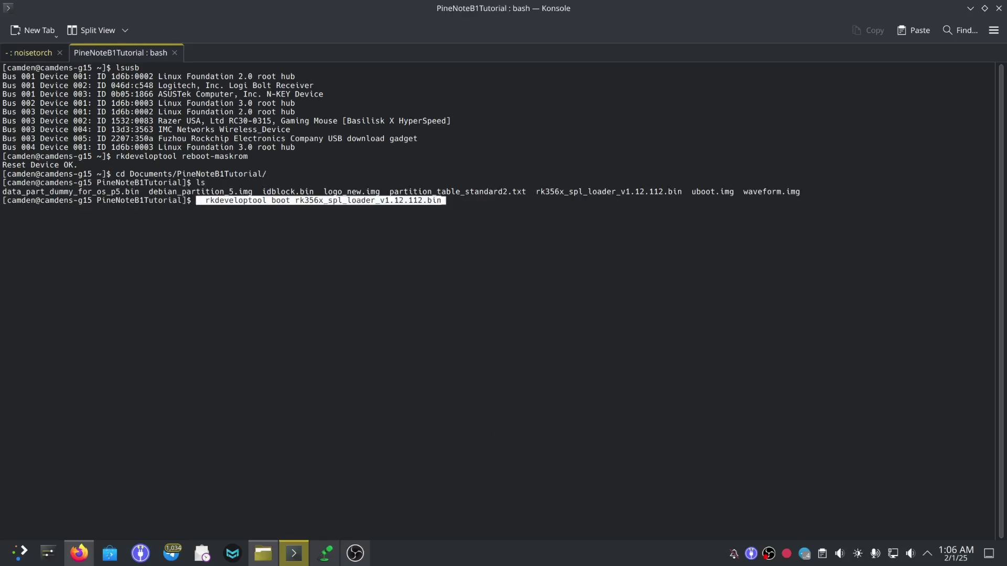
pyautogui.press('Return')
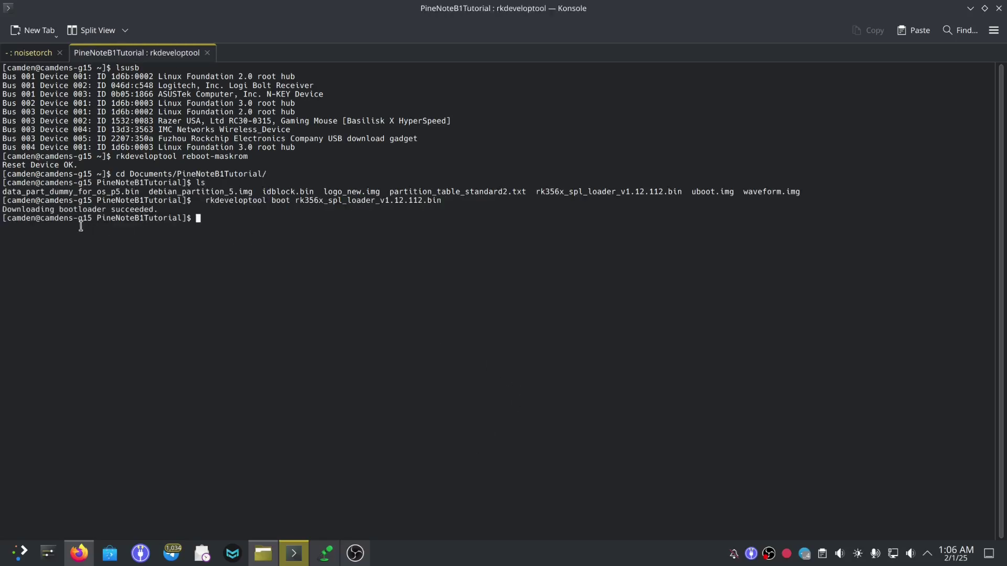
pyautogui.doubleClick(81, 209)
pyautogui.click(82, 209)
pyautogui.click(81, 209)
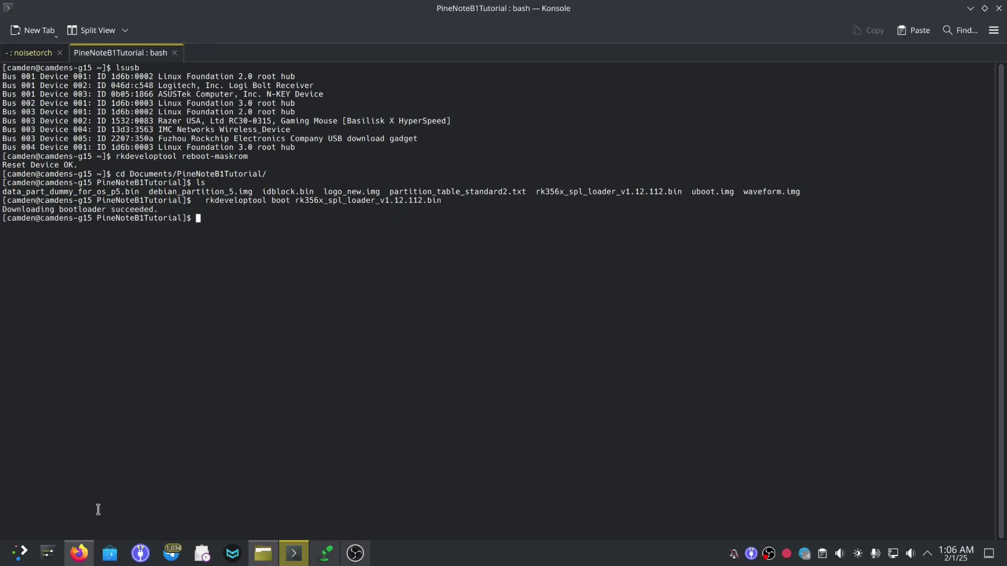
# Step: Copy and run 'rkdeveloptool write-partition-table partition_table_standard2.txt', getting Writing gpt succeeded
pyautogui.moveTo(84, 555)
pyautogui.moveTo(94, 534)
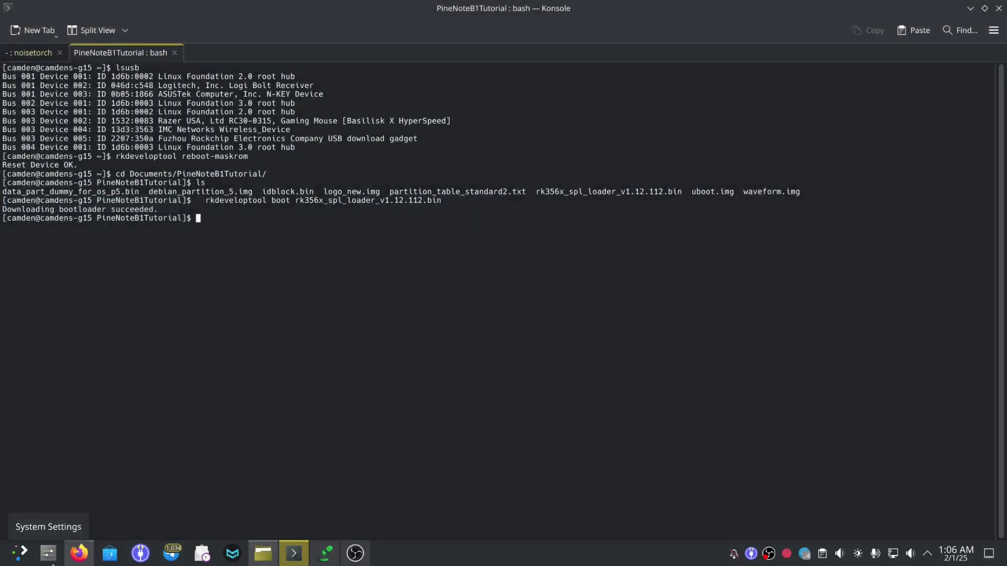
pyautogui.click(80, 553)
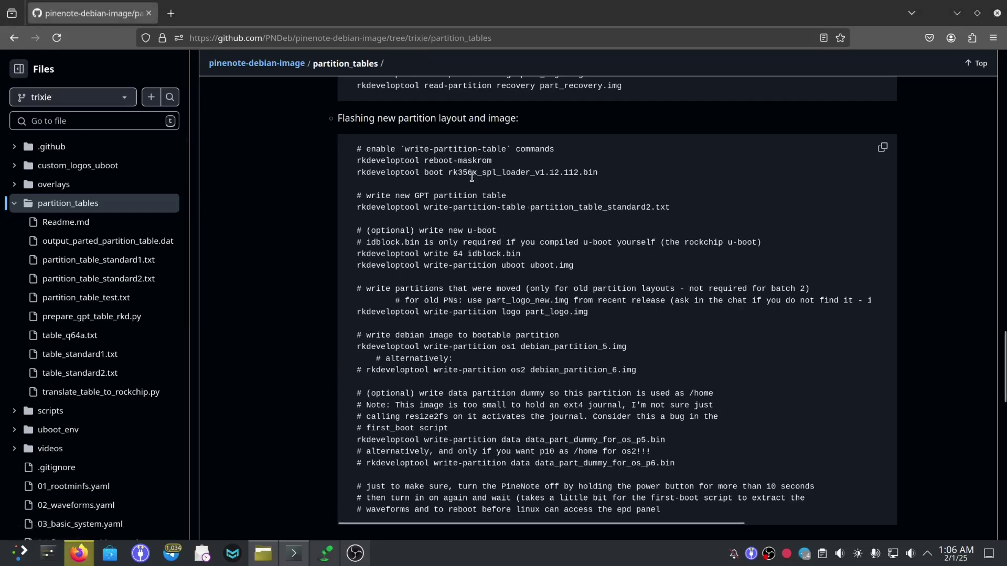
pyautogui.tripleClick(366, 208)
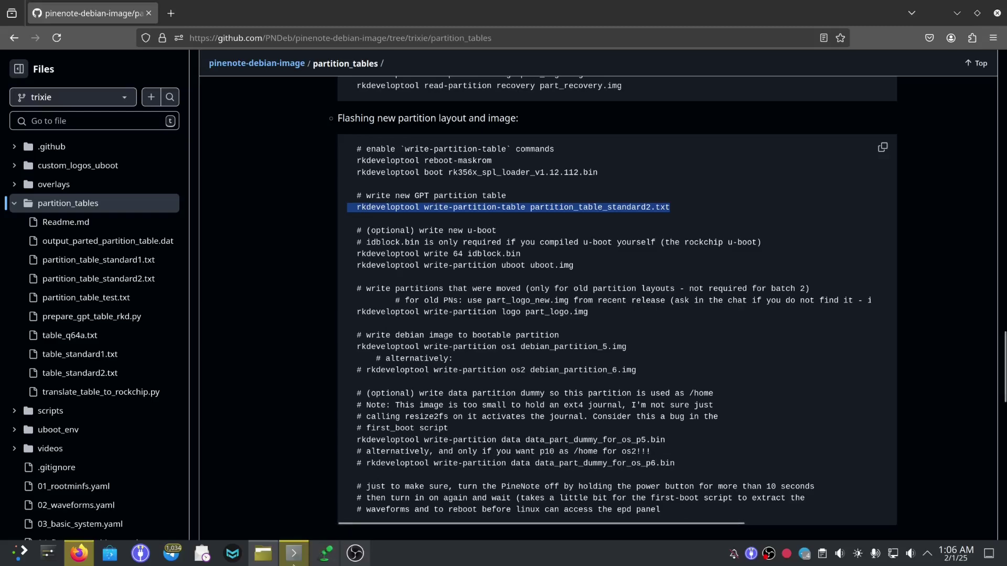
pyautogui.click(294, 555)
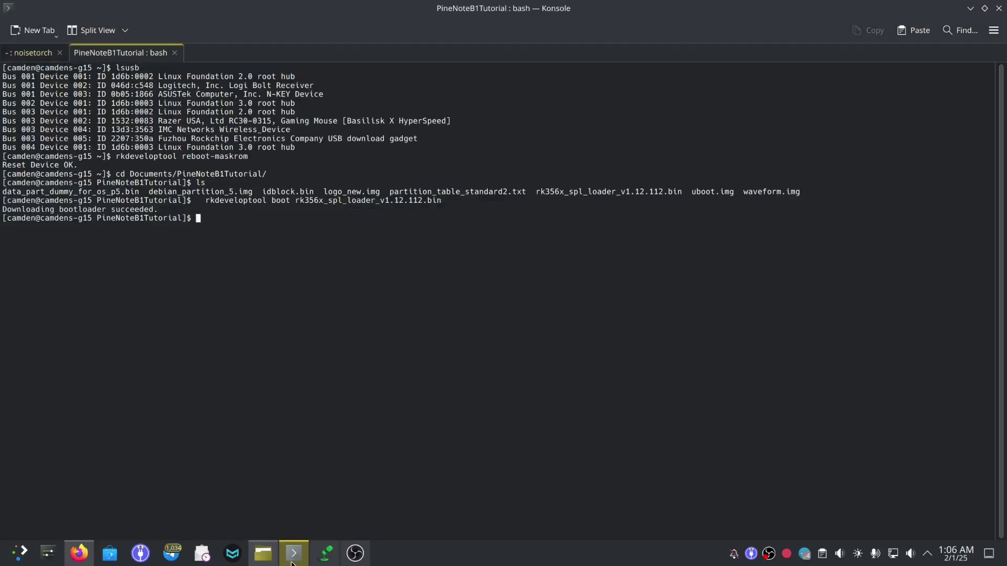
pyautogui.hotkey('ctrl', 'shift', 'v')
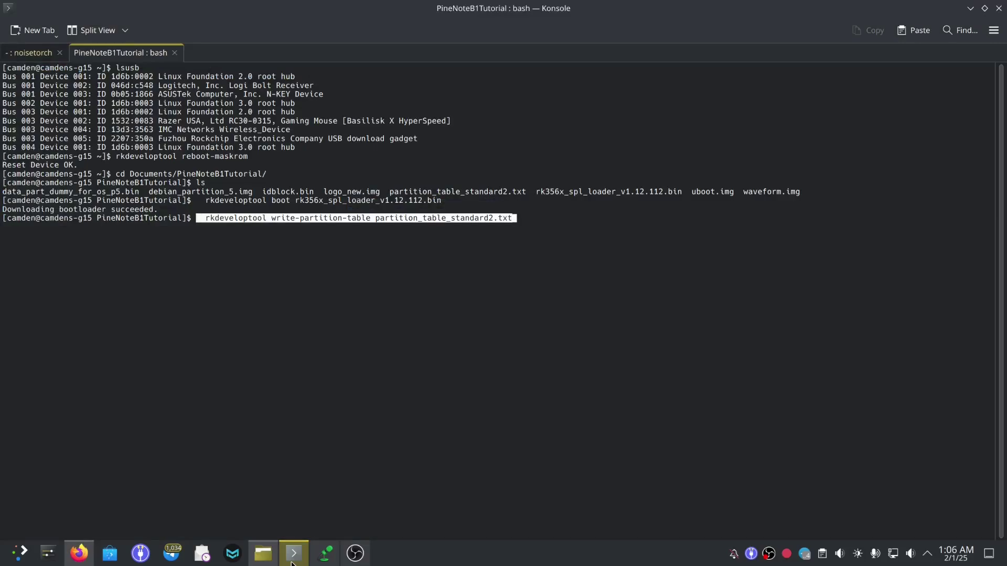
pyautogui.press('Return')
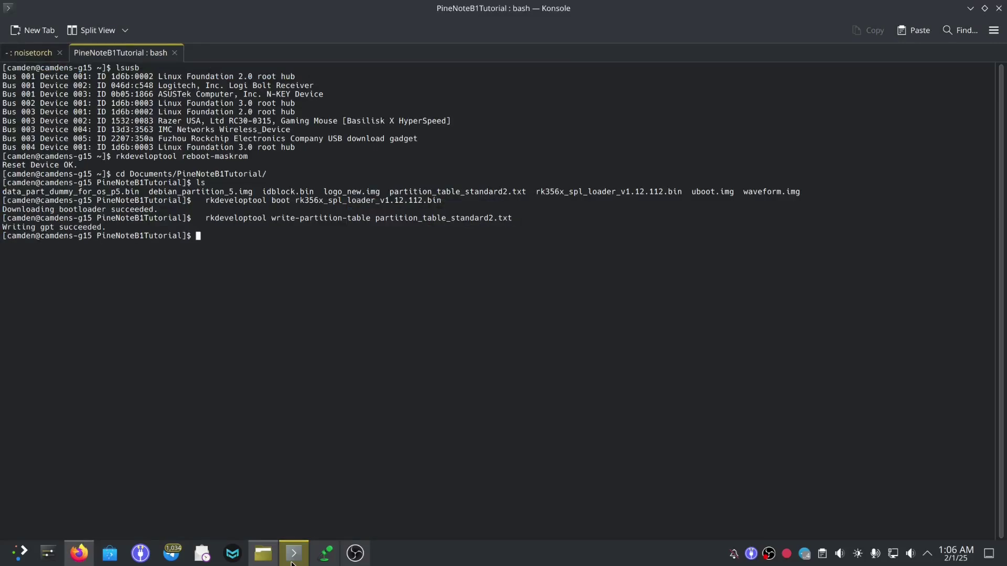
# Step: Copy the uboot write-partition command from the guide and run it to flash uboot.img
pyautogui.click(79, 553)
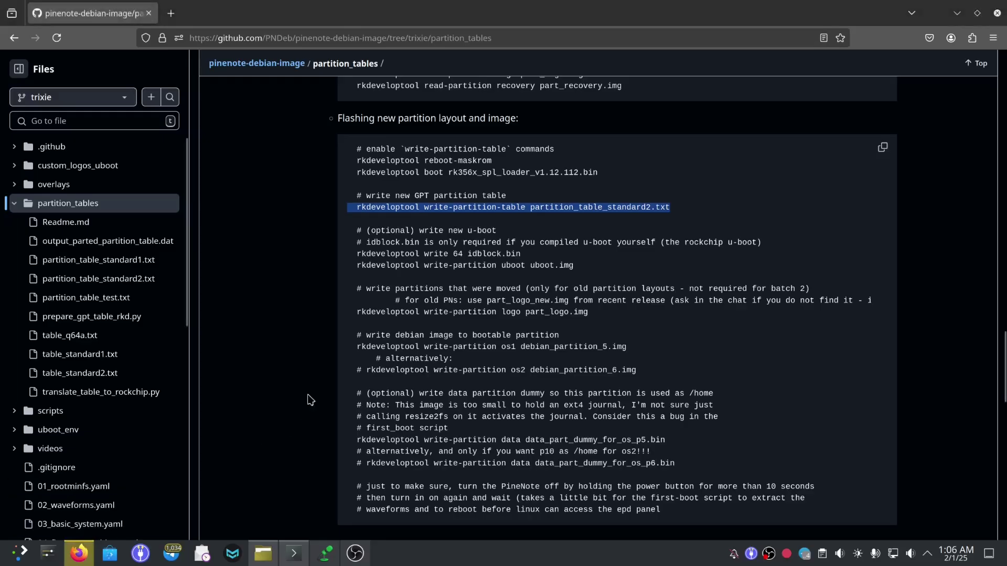
pyautogui.tripleClick(368, 265)
pyautogui.hotkey('ctrl', 'c')
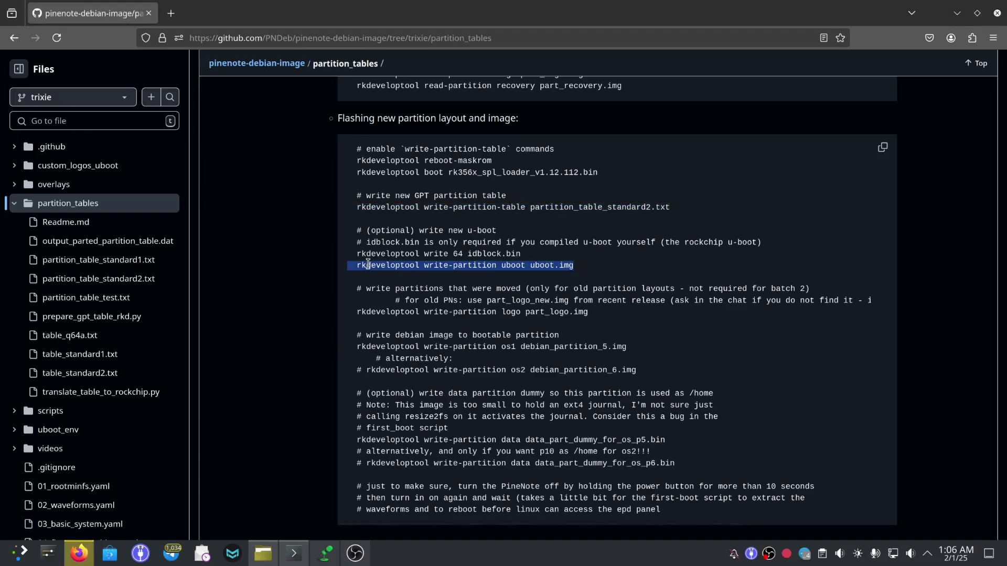
pyautogui.click(294, 554)
pyautogui.moveTo(269, 565)
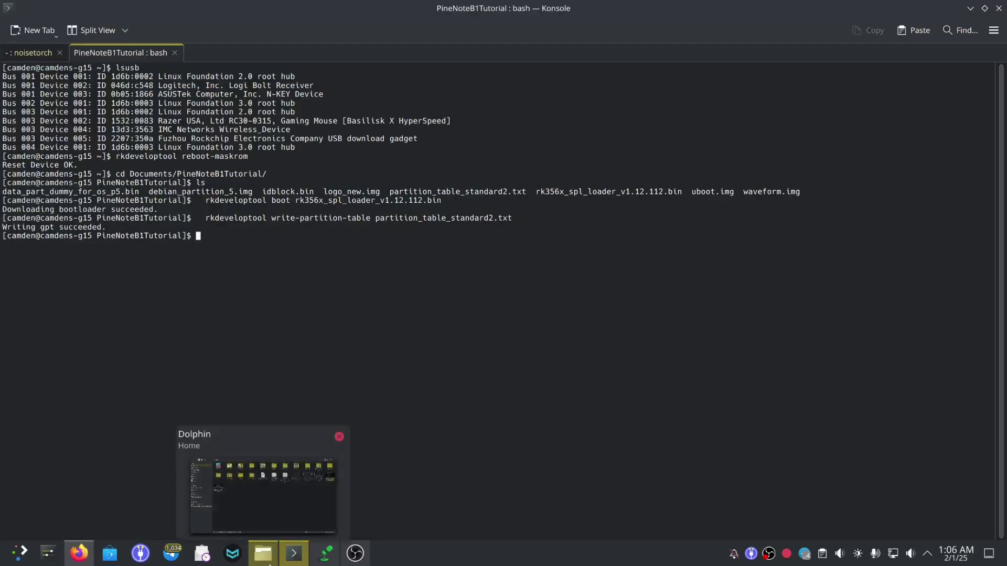
pyautogui.hotkey('ctrl', 'shift', 'v')
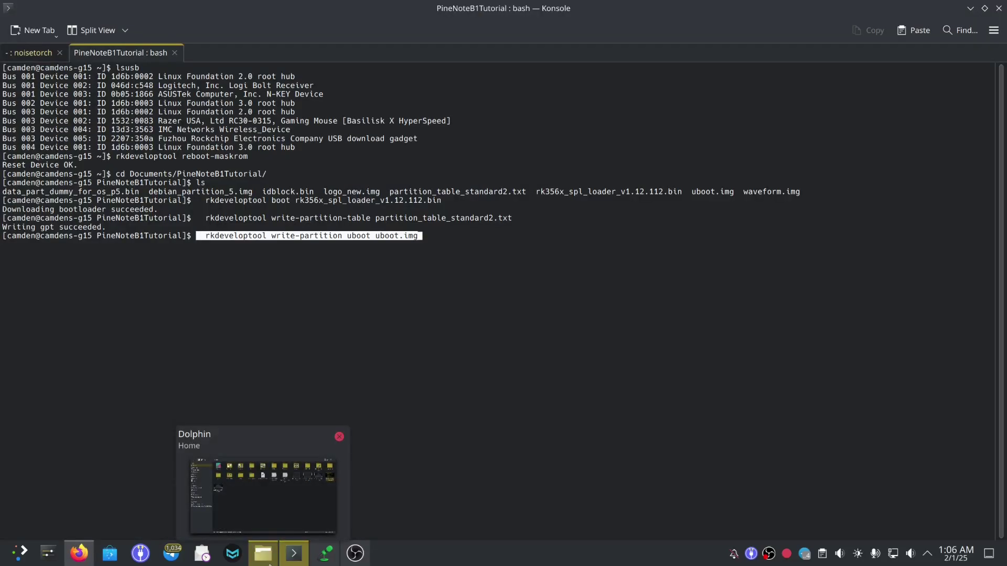
pyautogui.press('Return')
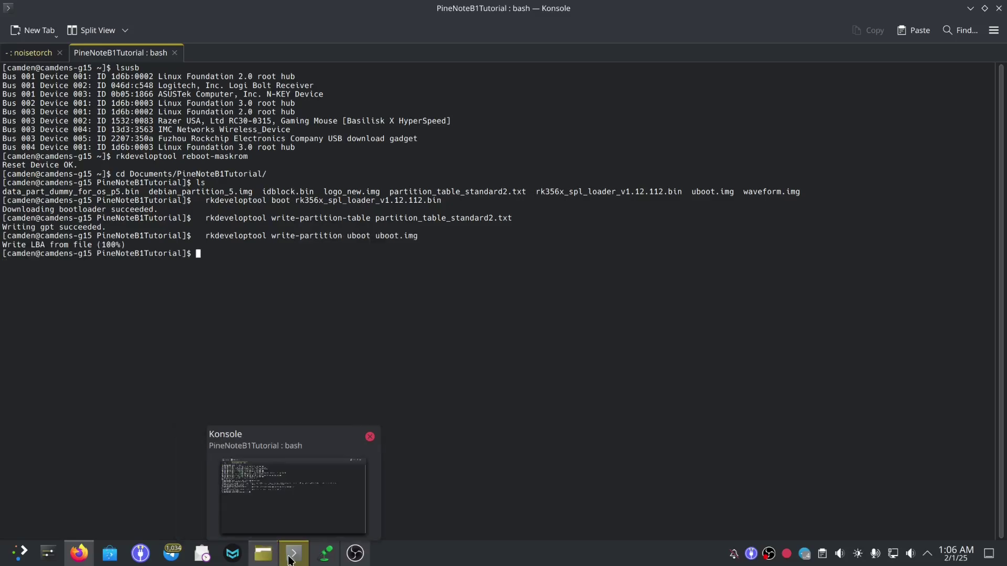
# Step: Write the logo partition, replacing part_logo.img with logo_new.img in the pasted command
pyautogui.hotkey('alt', 'Tab')
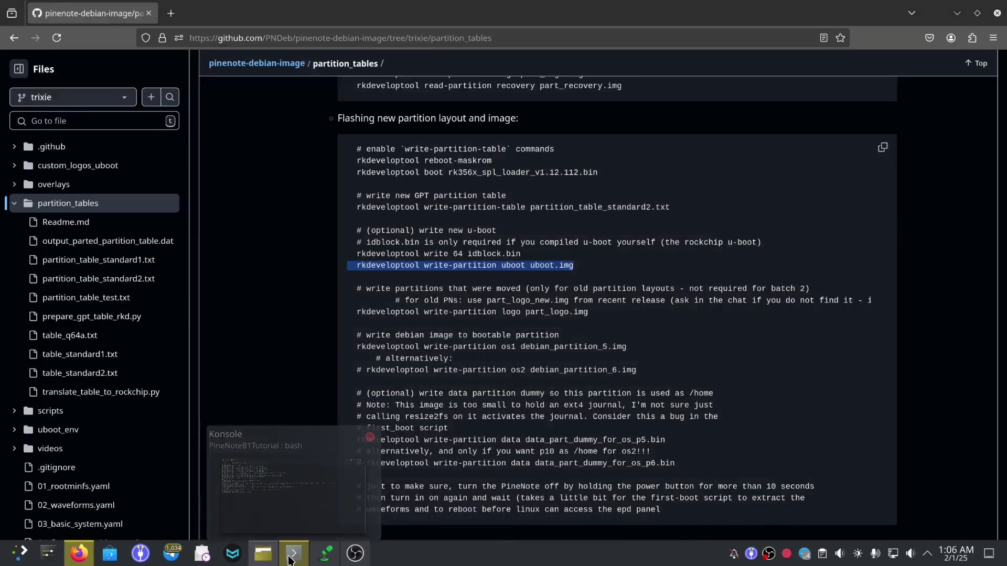
pyautogui.tripleClick(404, 312)
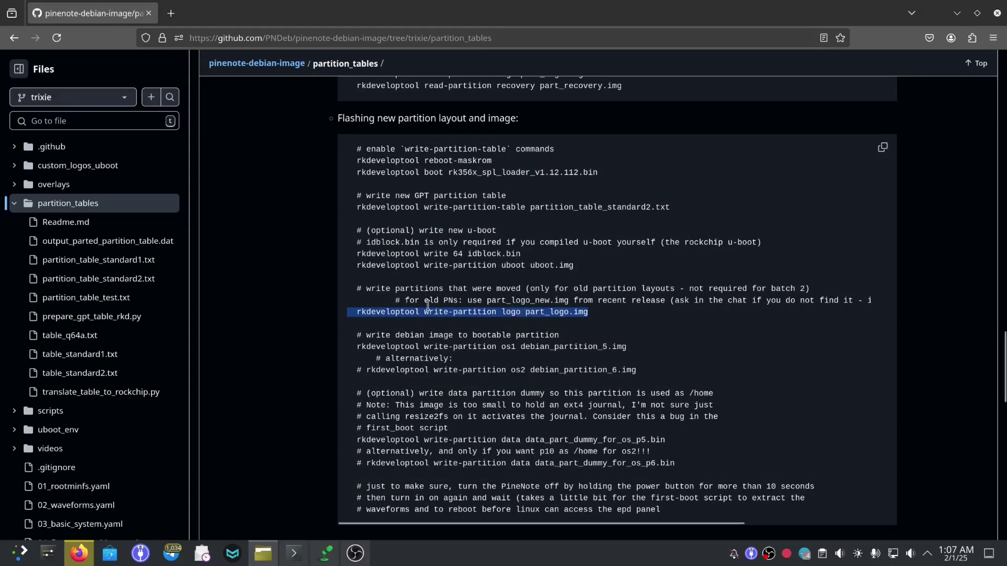
pyautogui.click(419, 300)
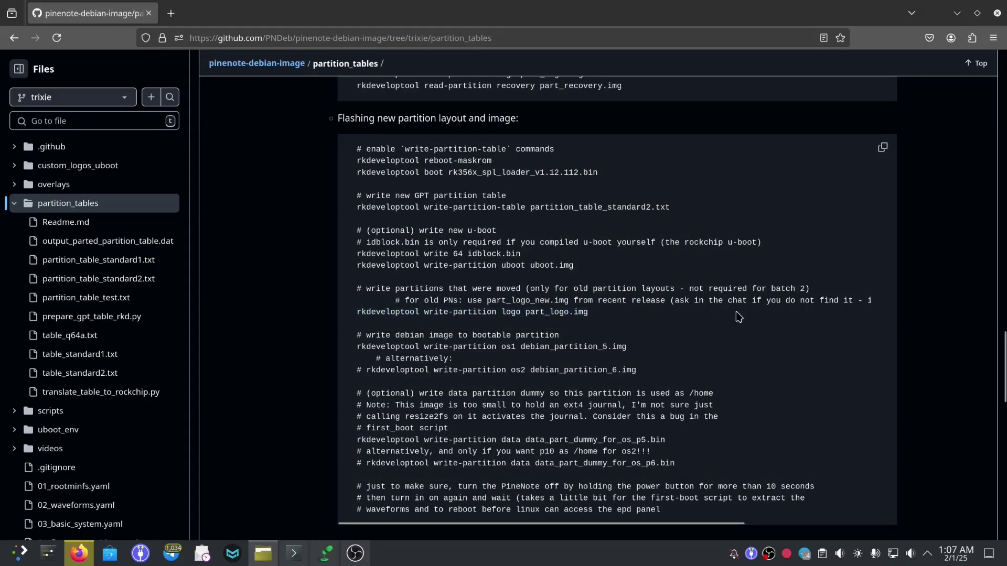
pyautogui.doubleClick(526, 302)
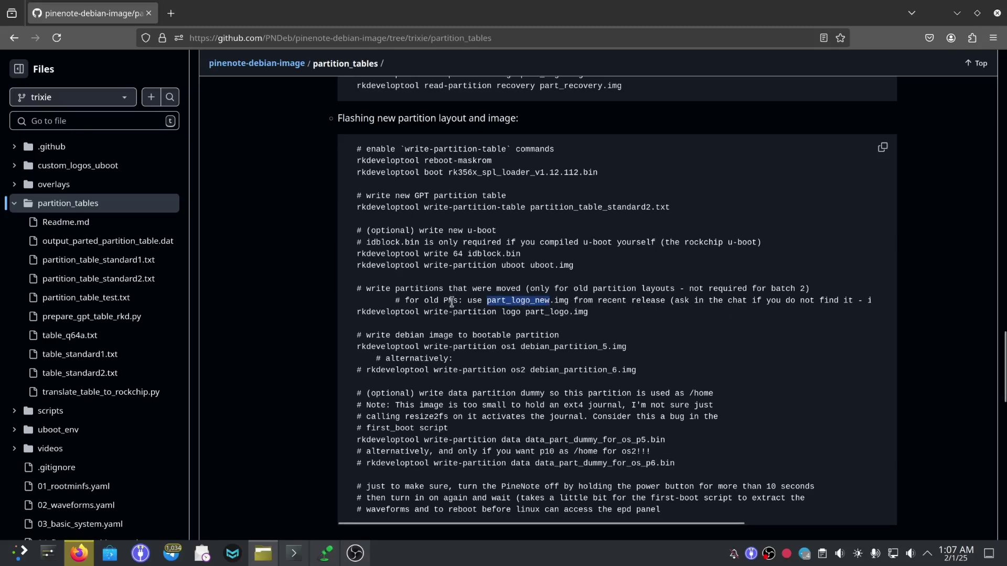
pyautogui.moveTo(400, 302); pyautogui.dragTo(570, 303)
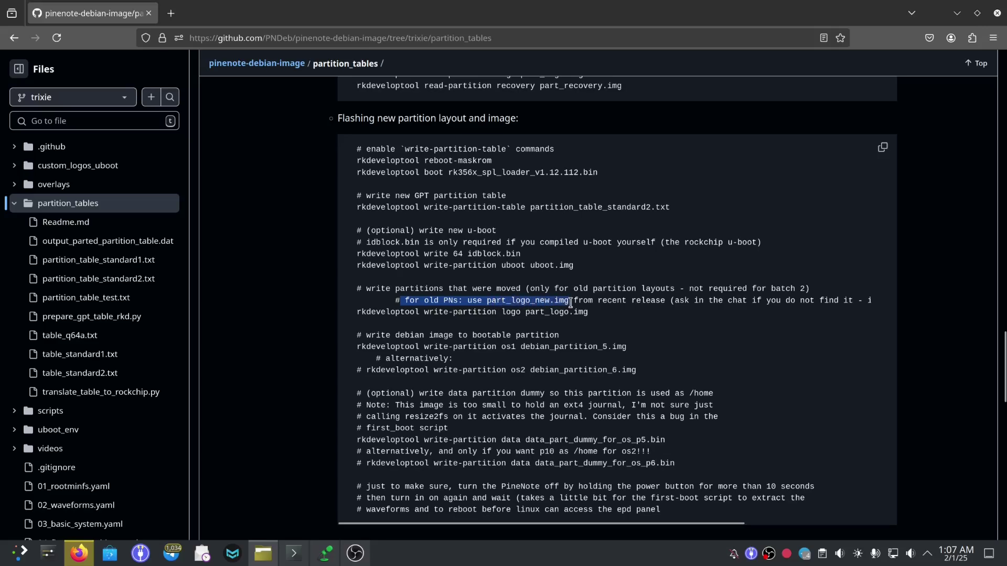
pyautogui.click(265, 557)
pyautogui.click(294, 553)
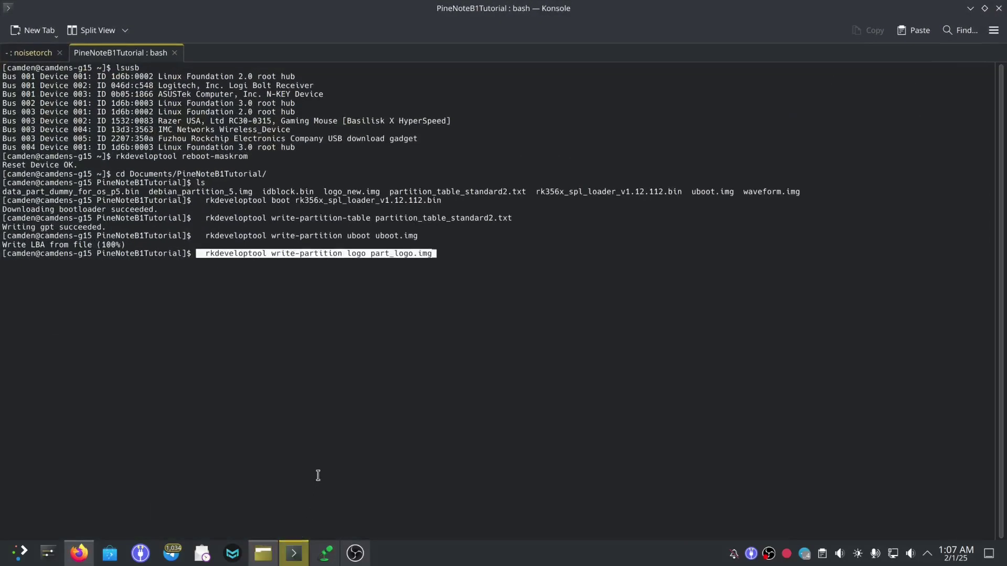
pyautogui.press('End')
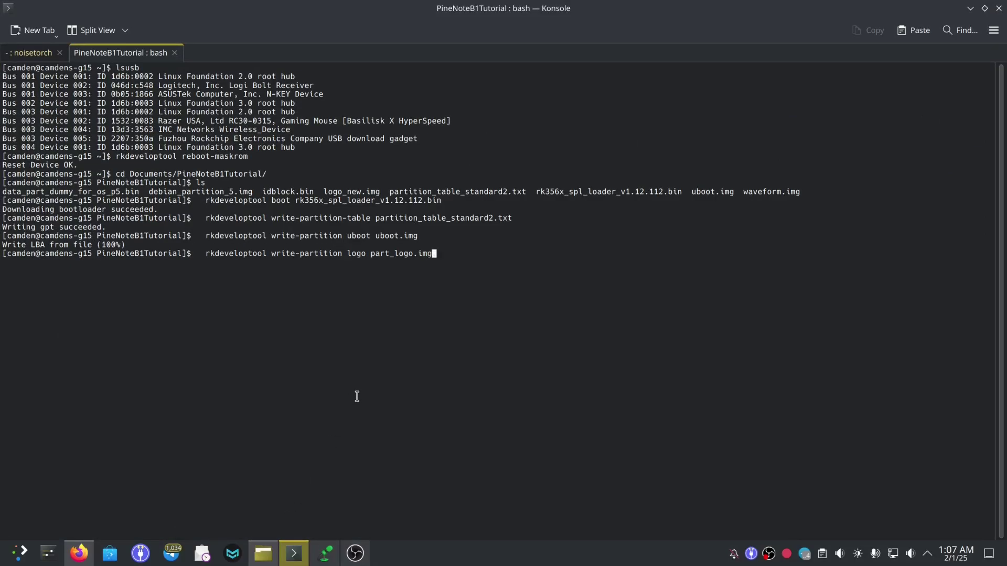
pyautogui.press('BackSpace')
pyautogui.press('BackSpace')
pyautogui.press('BackSpace')
pyautogui.press('BackSpace')
pyautogui.press('BackSpace')
pyautogui.press('BackSpace')
pyautogui.press('BackSpace')
pyautogui.press('BackSpace')
pyautogui.press('BackSpace')
pyautogui.press('BackSpace')
pyautogui.press('BackSpace')
pyautogui.press('BackSpace')
pyautogui.press('BackSpace')
pyautogui.write('logo')
pyautogui.press('Tab')
pyautogui.press('Return')
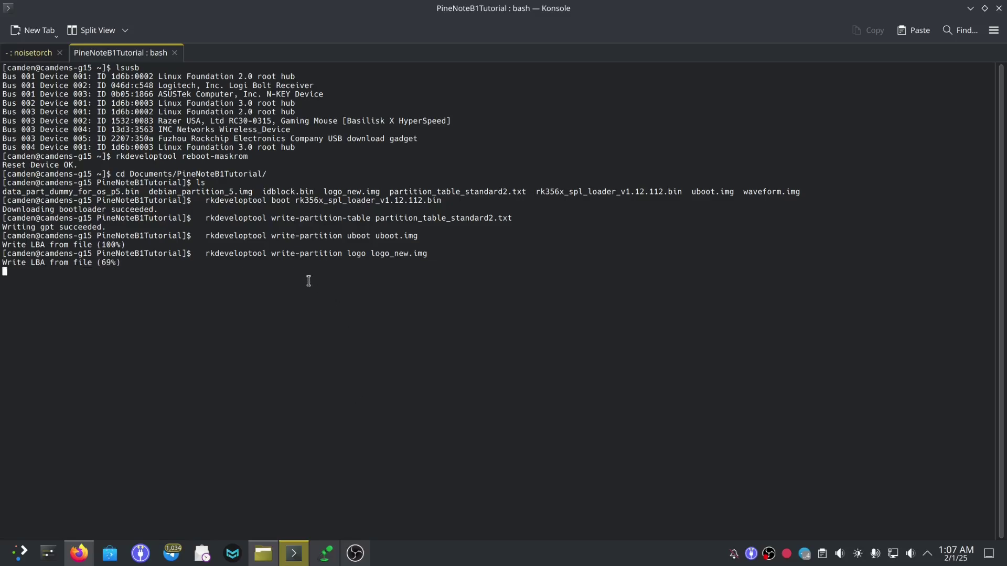
# Step: Copy the os1 write-partition command and run it to flash debian_partition_5.img to 100%
pyautogui.click(76, 559)
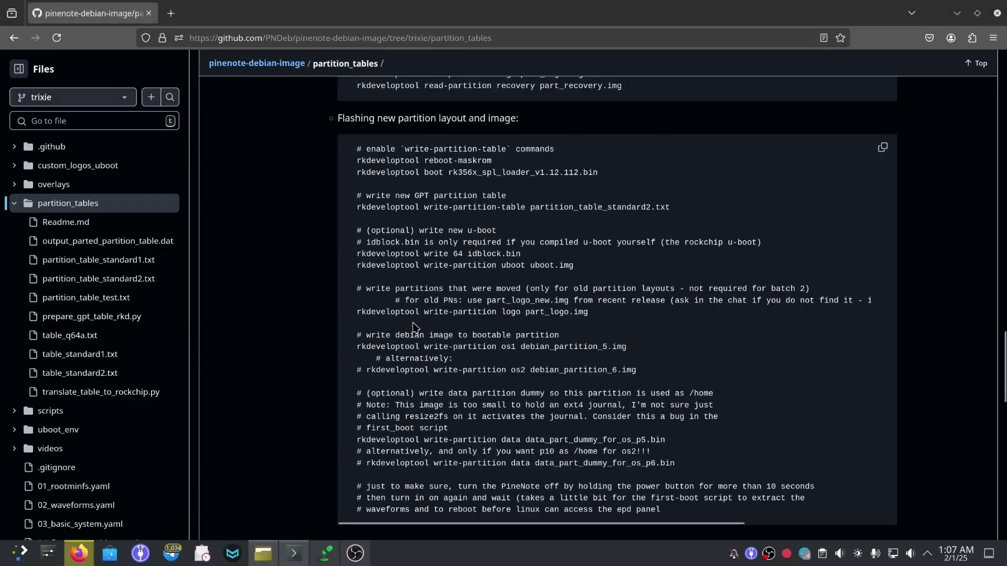
pyautogui.moveTo(356, 347); pyautogui.dragTo(633, 353)
pyautogui.hotkey('ctrl', 'c')
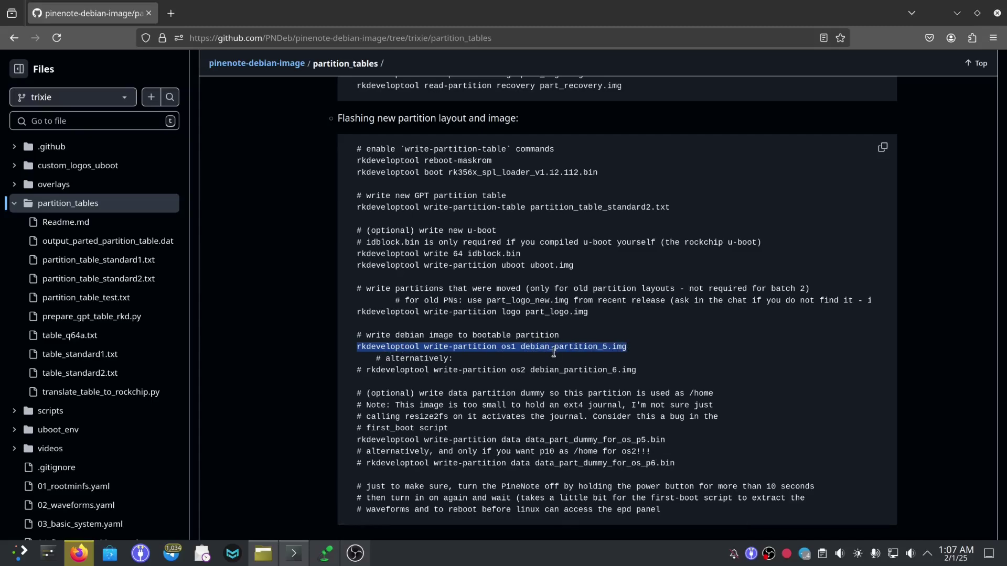
pyautogui.click(294, 554)
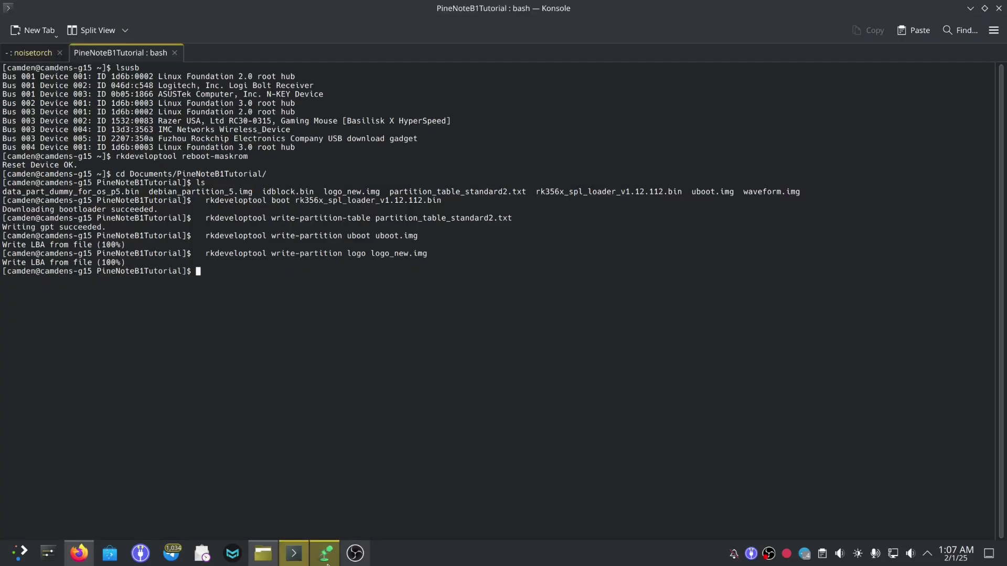
pyautogui.moveTo(328, 563)
pyautogui.hotkey('ctrl', 'shift', 'v')
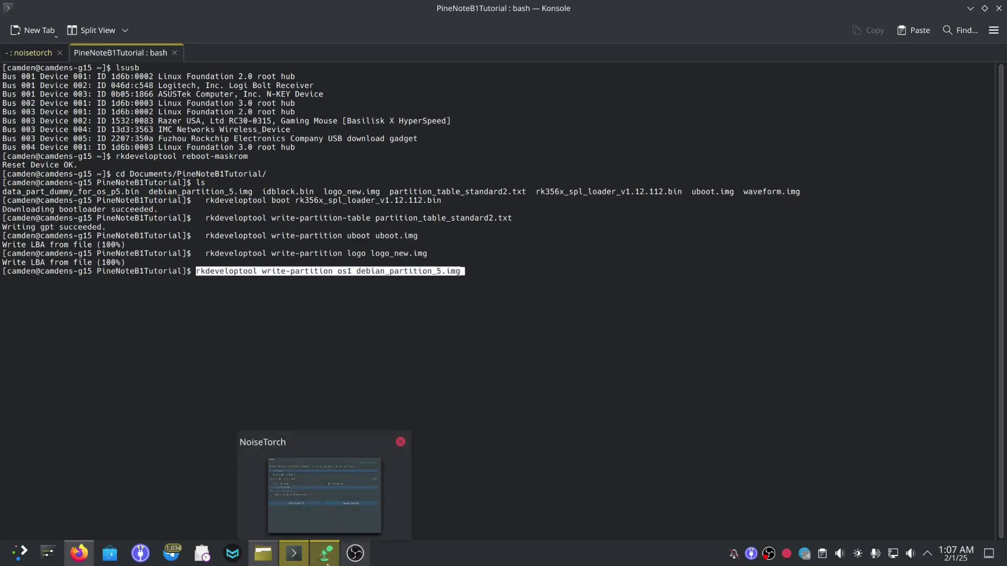
pyautogui.press('Return')
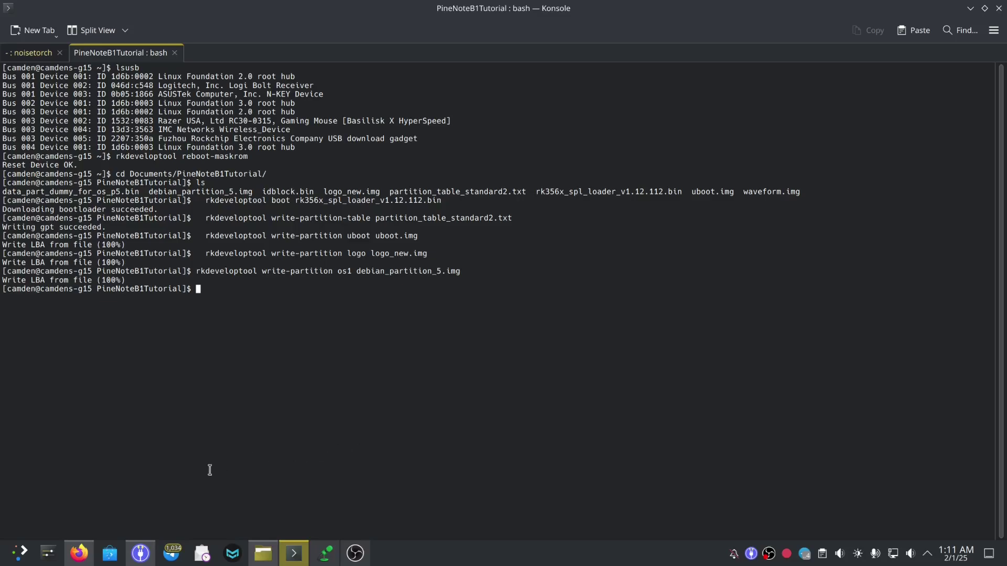
# Step: Copy the data partition command and run it to write data_part_dummy_for_os_p5.bin to 100%
pyautogui.click(79, 557)
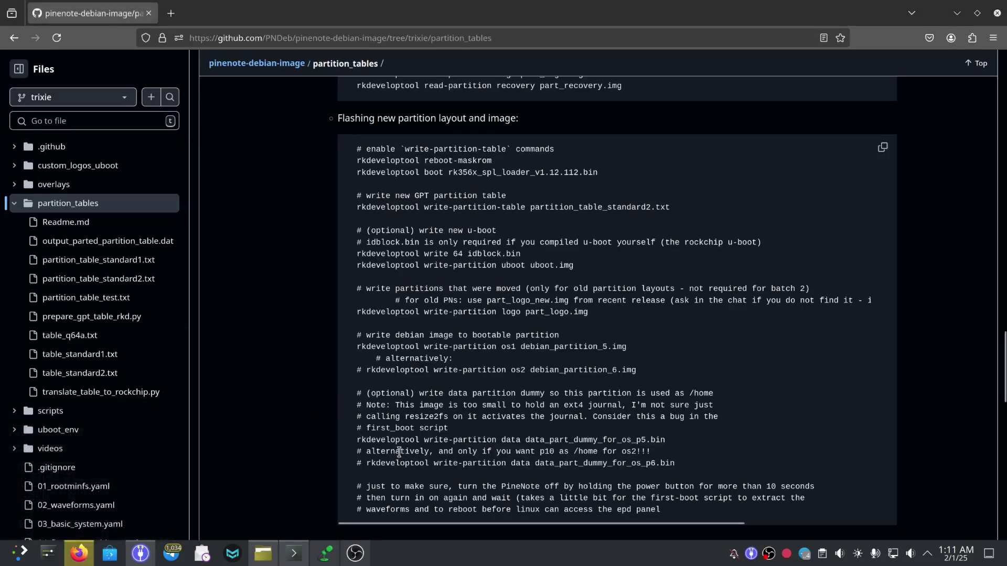
pyautogui.tripleClick(377, 438)
pyautogui.hotkey('ctrl', 'c')
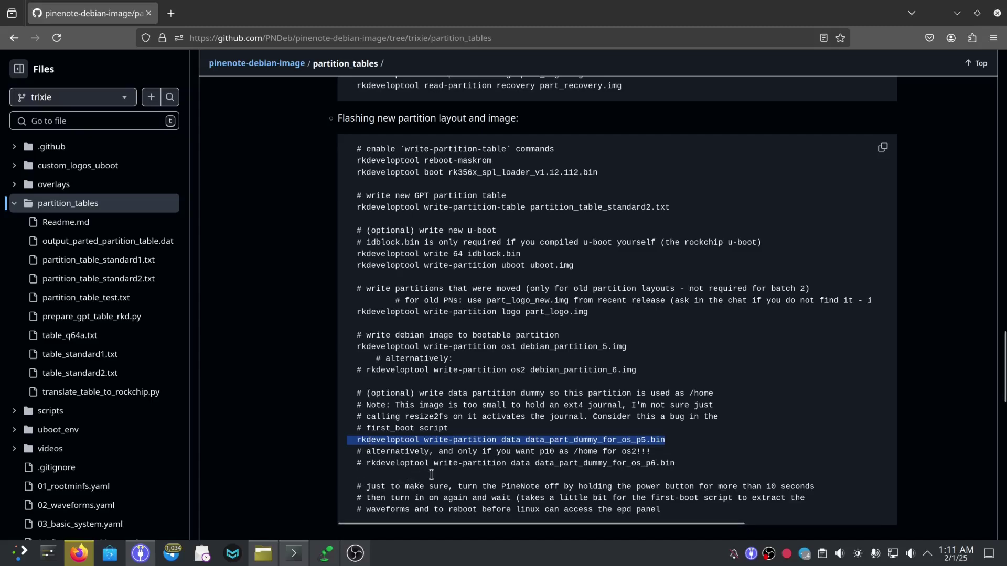
pyautogui.click(292, 558)
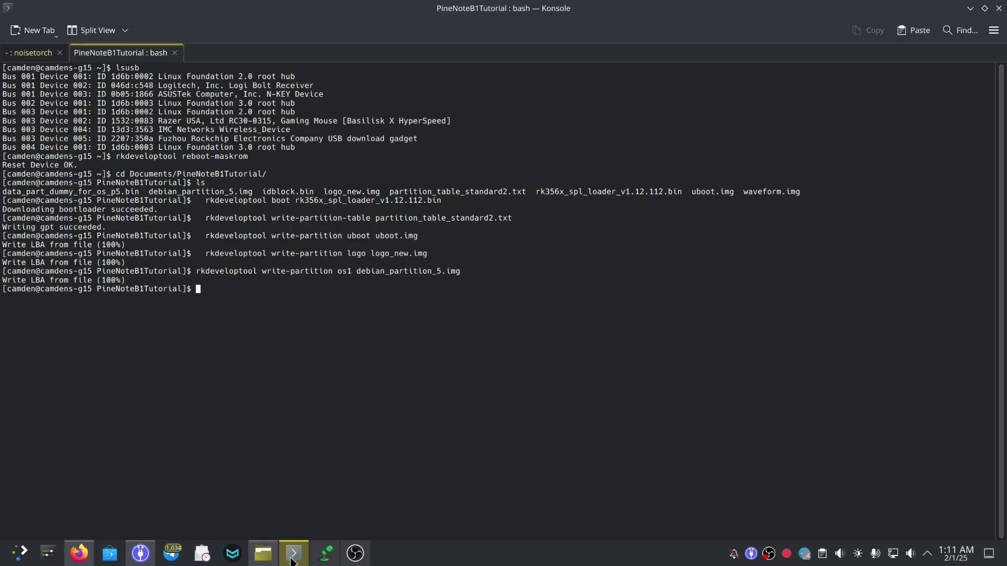
pyautogui.hotkey('ctrl', 'shift', 'v')
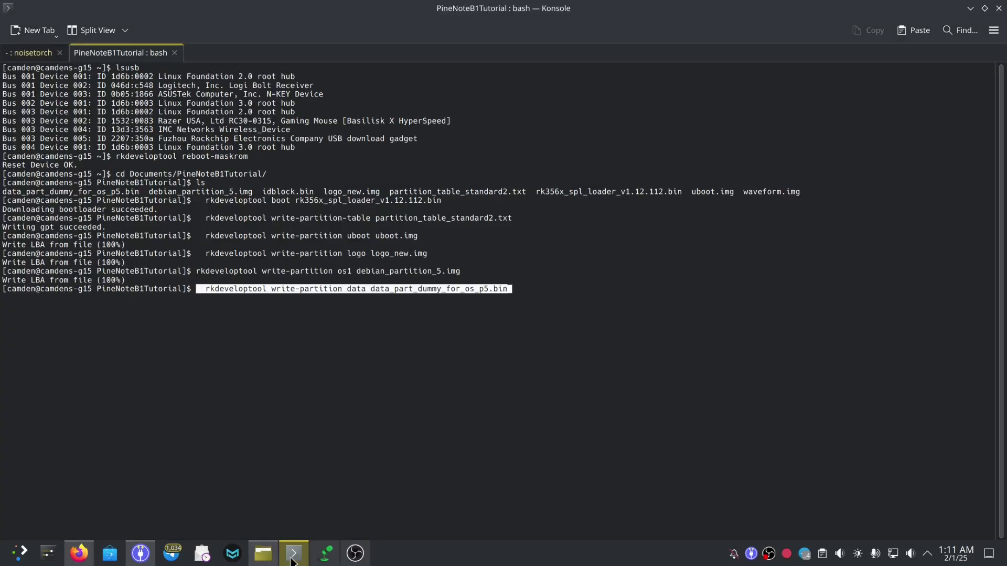
pyautogui.press('Return')
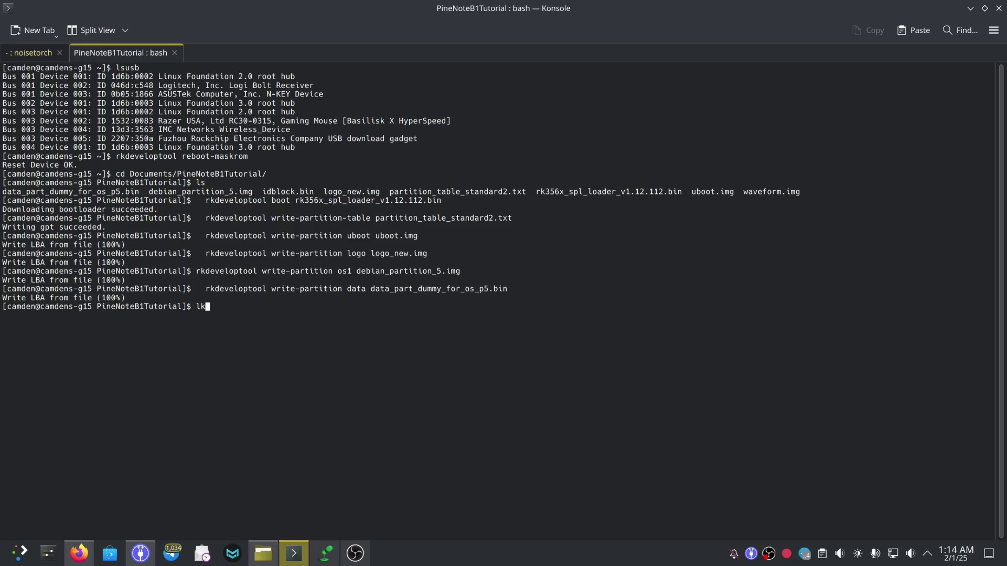
# Step: Relist the folder, then recall the last write-partition command and complete it to waveform.img
pyautogui.press('BackSpace')
pyautogui.write('s')
pyautogui.press('Return')
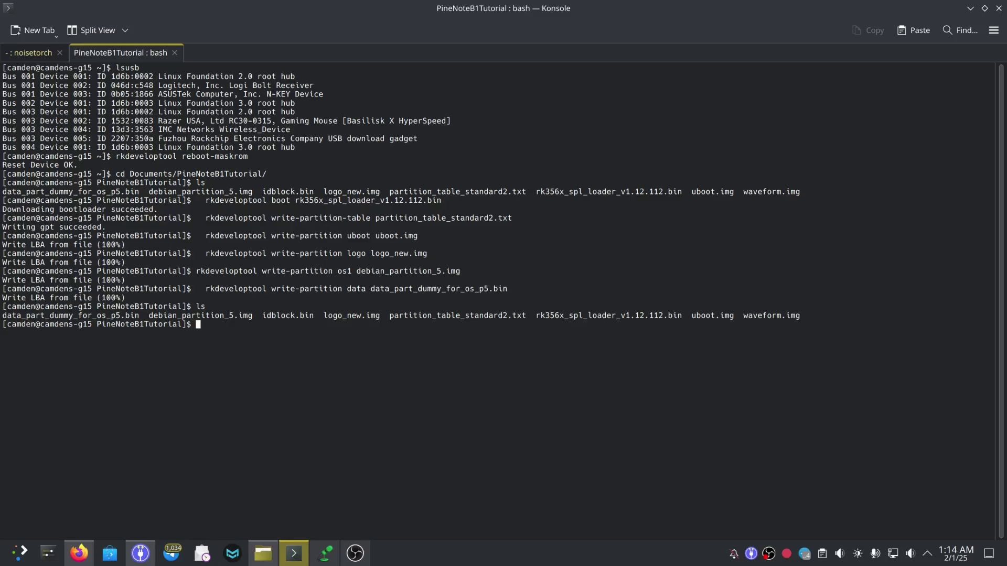
pyautogui.press('Up')
pyautogui.press('Up')
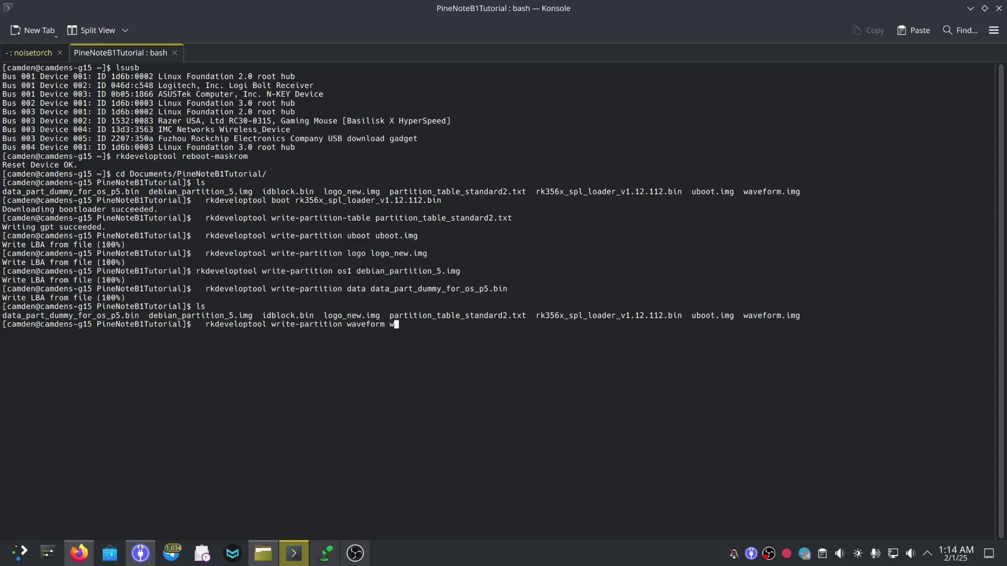
pyautogui.press('Tab')
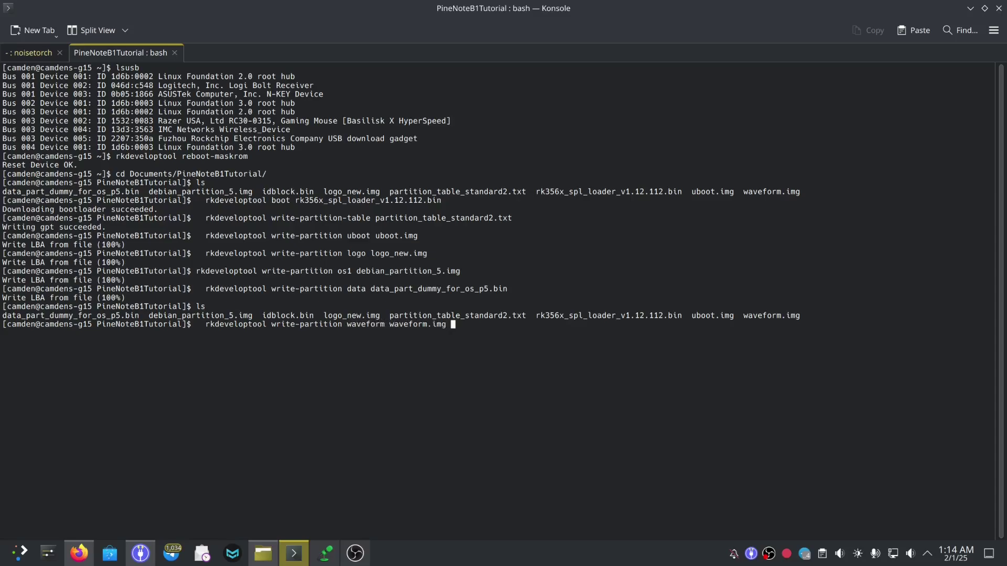